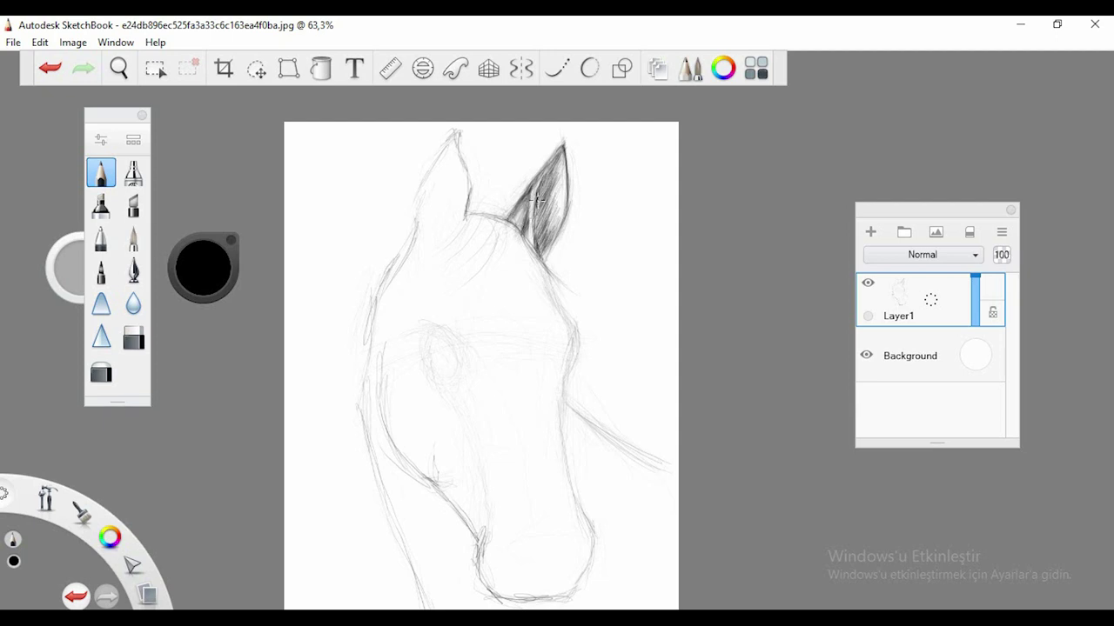
Erase a light streak along the inner edge of the horse's right-hand ear.
key(e)
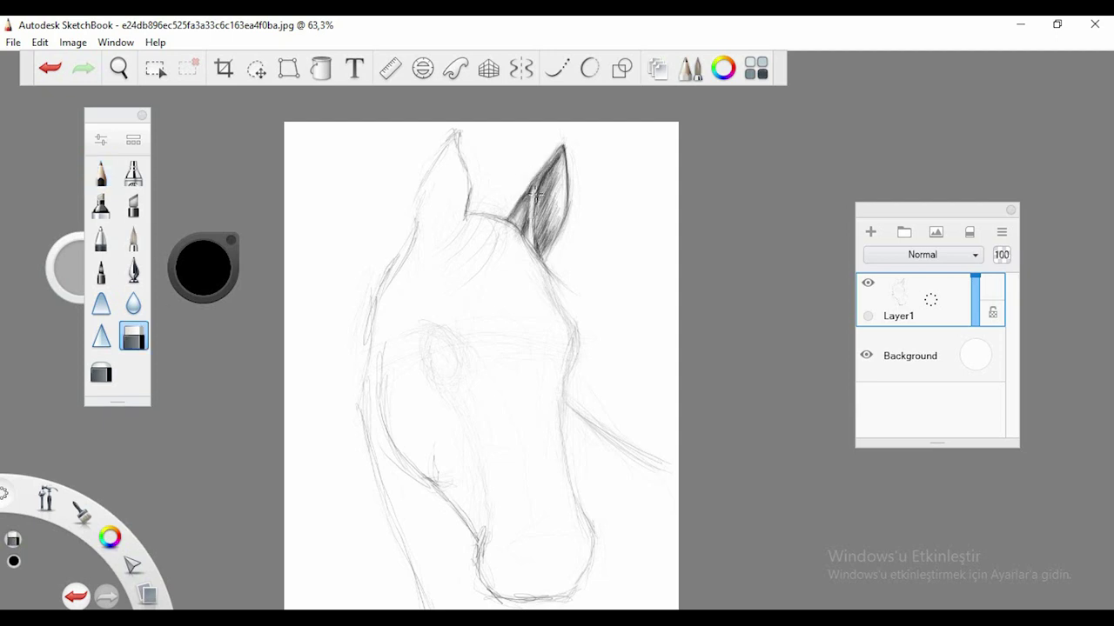
mouse_move(536, 196)
mouse_down()
mouse_move(548, 165)
mouse_move(530, 209)
mouse_move(546, 165)
mouse_move(534, 195)
mouse_move(555, 174)
mouse_move(561, 209)
mouse_move(557, 169)
mouse_move(548, 248)
mouse_move(519, 244)
mouse_move(495, 212)
mouse_move(517, 243)
mouse_move(444, 278)
mouse_up()
key(e)
Pencil forelock strokes between the ears, then contour and shade the left-hand ear down to the head's edge.
drag(499, 236, 451, 272)
drag(493, 242, 429, 288)
mouse_move(470, 198)
mouse_down()
mouse_move(451, 135)
mouse_move(456, 220)
mouse_move(443, 223)
mouse_up()
drag(467, 173, 460, 218)
drag(452, 138, 422, 191)
mouse_move(430, 169)
mouse_down()
mouse_move(421, 233)
mouse_move(415, 224)
mouse_move(428, 242)
mouse_move(435, 170)
mouse_move(426, 188)
mouse_move(456, 184)
mouse_move(450, 224)
mouse_move(460, 207)
mouse_move(450, 162)
mouse_move(448, 213)
mouse_move(430, 248)
mouse_move(455, 157)
mouse_move(463, 206)
mouse_move(452, 194)
mouse_move(446, 218)
mouse_move(462, 226)
mouse_move(434, 181)
mouse_up()
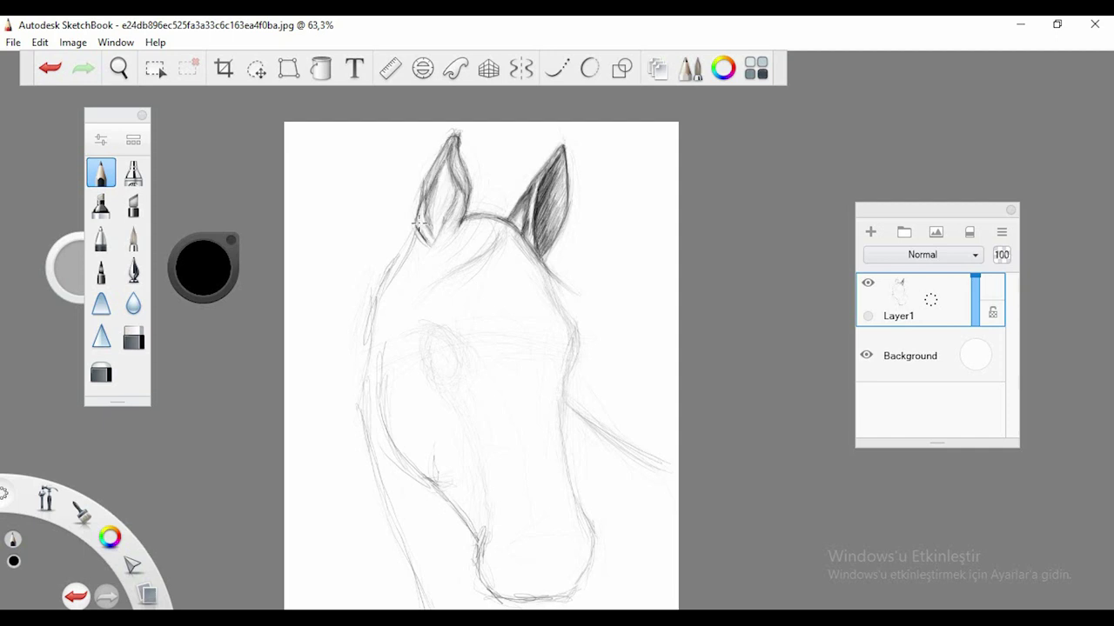
mouse_move(418, 225)
mouse_down()
mouse_move(435, 192)
mouse_move(429, 231)
mouse_move(457, 205)
mouse_move(446, 234)
mouse_move(460, 225)
mouse_move(408, 268)
mouse_move(422, 236)
mouse_move(401, 262)
mouse_up()
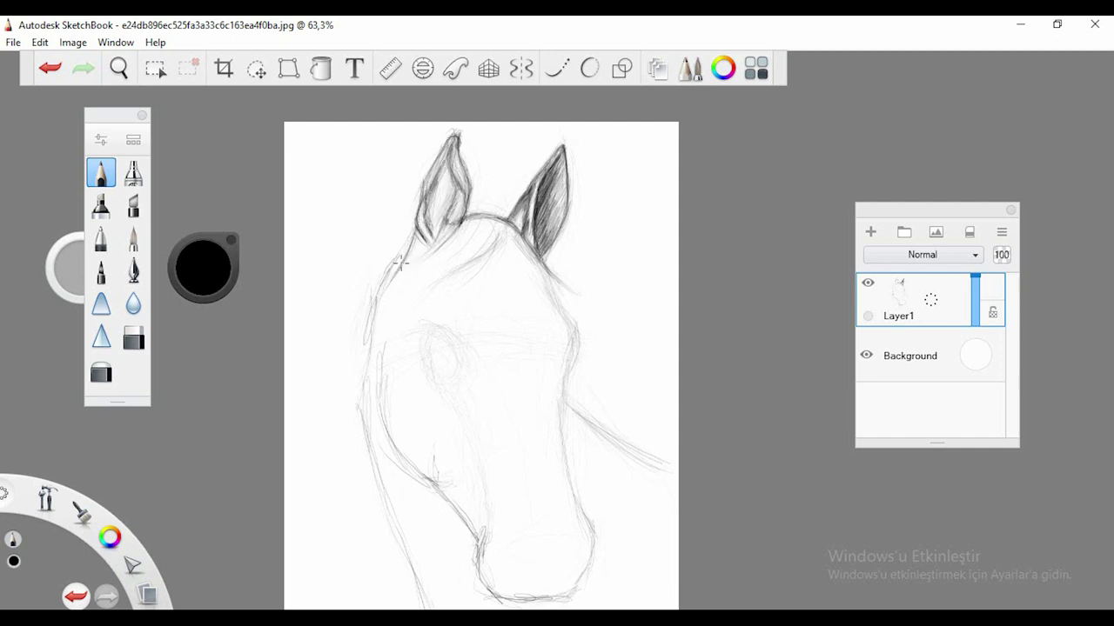
Pencil and shade the right side of the head, from the far eye down to the nostril, and the hatched neck.
mouse_move(550, 291)
mouse_down()
mouse_move(559, 283)
mouse_move(545, 343)
mouse_move(569, 321)
mouse_move(557, 298)
mouse_move(562, 355)
mouse_move(574, 340)
mouse_move(566, 361)
mouse_move(567, 325)
mouse_move(577, 335)
mouse_move(560, 391)
mouse_move(547, 352)
mouse_move(557, 313)
mouse_move(532, 265)
mouse_move(500, 267)
mouse_move(522, 248)
mouse_move(502, 231)
mouse_move(525, 261)
mouse_move(495, 244)
mouse_move(535, 278)
mouse_move(506, 237)
mouse_move(466, 277)
mouse_move(495, 275)
mouse_up()
key(ctrl+z)
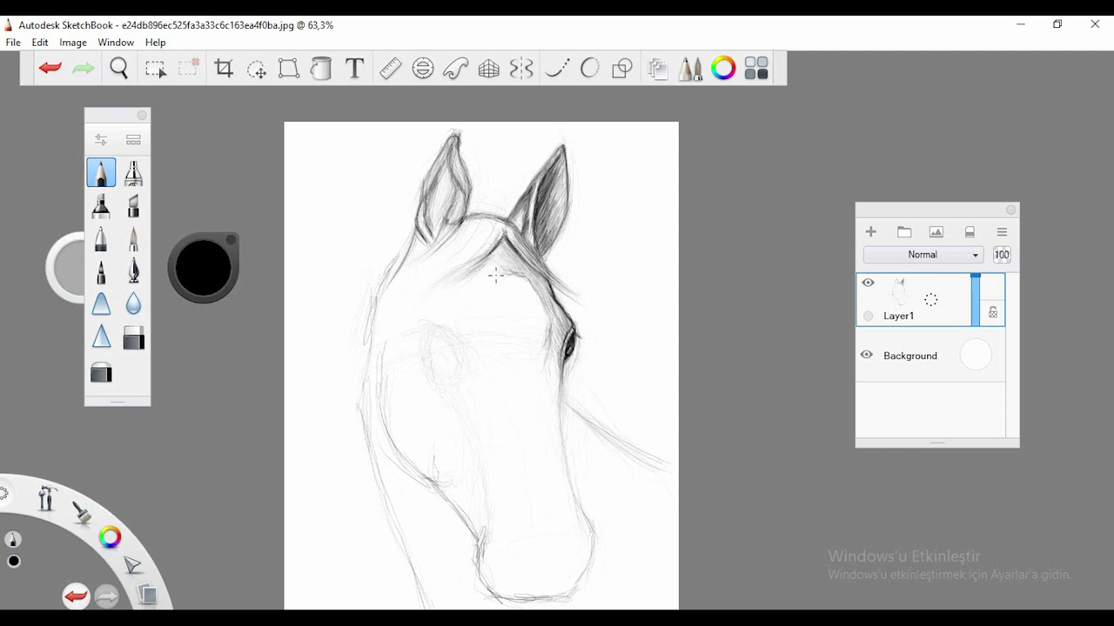
mouse_move(557, 330)
mouse_down()
mouse_move(559, 376)
mouse_move(545, 343)
mouse_move(537, 354)
mouse_move(558, 417)
mouse_move(542, 383)
mouse_up()
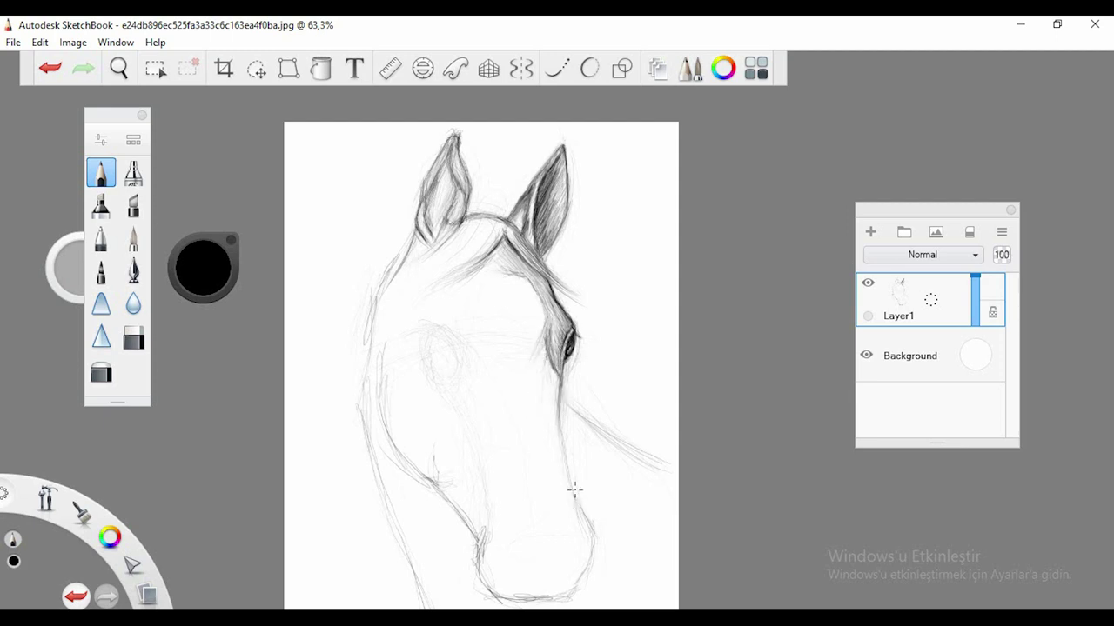
mouse_move(575, 489)
mouse_down()
mouse_move(563, 407)
mouse_move(574, 503)
mouse_move(534, 390)
mouse_move(538, 339)
mouse_move(536, 401)
mouse_move(557, 420)
mouse_move(534, 384)
mouse_move(546, 362)
mouse_move(571, 496)
mouse_up()
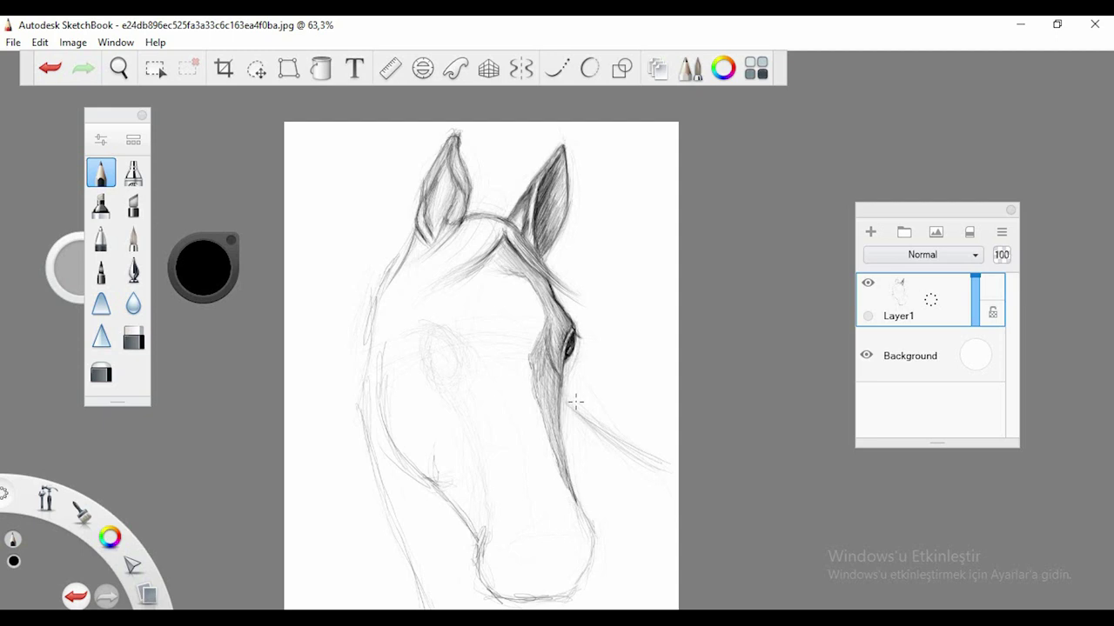
mouse_move(575, 402)
mouse_down()
mouse_move(621, 445)
mouse_move(571, 380)
mouse_move(589, 443)
mouse_move(571, 425)
mouse_move(571, 398)
mouse_move(561, 416)
mouse_move(567, 455)
mouse_move(575, 429)
mouse_move(582, 456)
mouse_move(630, 484)
mouse_move(613, 524)
mouse_move(612, 480)
mouse_move(586, 463)
mouse_move(638, 476)
mouse_move(636, 528)
mouse_move(654, 460)
mouse_move(569, 417)
mouse_move(559, 429)
mouse_move(596, 480)
mouse_move(602, 521)
mouse_move(654, 491)
mouse_move(666, 547)
mouse_move(640, 467)
mouse_move(652, 522)
mouse_move(665, 526)
mouse_move(661, 495)
mouse_move(536, 466)
mouse_move(593, 503)
mouse_move(576, 504)
mouse_move(590, 547)
mouse_move(580, 578)
mouse_move(561, 596)
mouse_move(591, 528)
mouse_move(531, 594)
mouse_up()
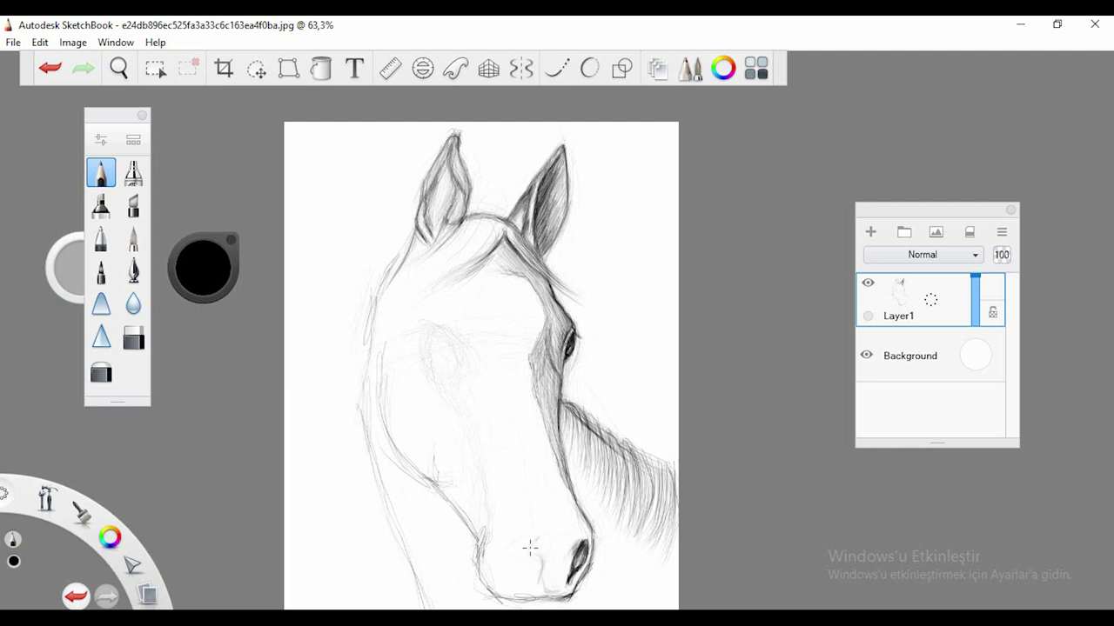
Outline the blaze down the horse's face and shade the muzzle around the left-hand nostril.
mouse_move(529, 547)
mouse_down()
mouse_move(490, 351)
mouse_move(465, 313)
mouse_move(487, 272)
mouse_move(546, 383)
mouse_move(551, 431)
mouse_move(548, 387)
mouse_up()
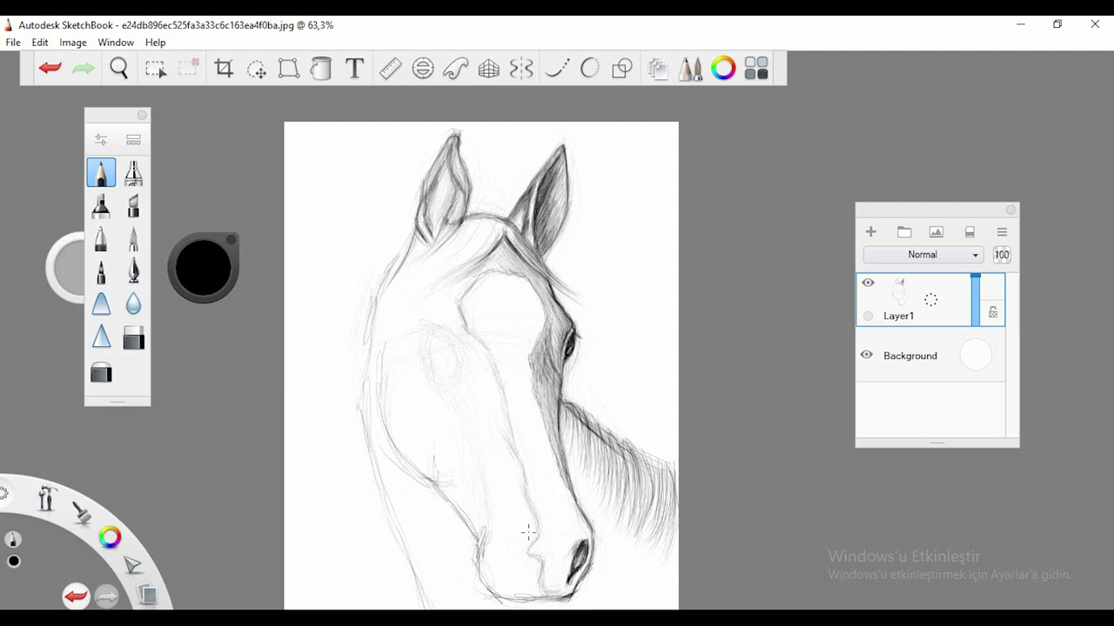
mouse_move(528, 532)
mouse_down()
mouse_move(543, 593)
mouse_move(535, 564)
mouse_move(521, 597)
mouse_move(493, 594)
mouse_move(485, 573)
mouse_move(483, 597)
mouse_move(477, 557)
mouse_move(498, 588)
mouse_move(488, 590)
mouse_up()
mouse_move(479, 525)
mouse_down()
mouse_move(492, 565)
mouse_move(486, 557)
mouse_move(513, 588)
mouse_move(496, 576)
mouse_move(512, 557)
mouse_move(514, 581)
mouse_move(522, 592)
mouse_move(529, 573)
mouse_move(522, 595)
mouse_move(534, 581)
mouse_move(531, 591)
mouse_move(531, 562)
mouse_move(503, 590)
mouse_move(528, 591)
mouse_move(513, 588)
mouse_move(512, 564)
mouse_up()
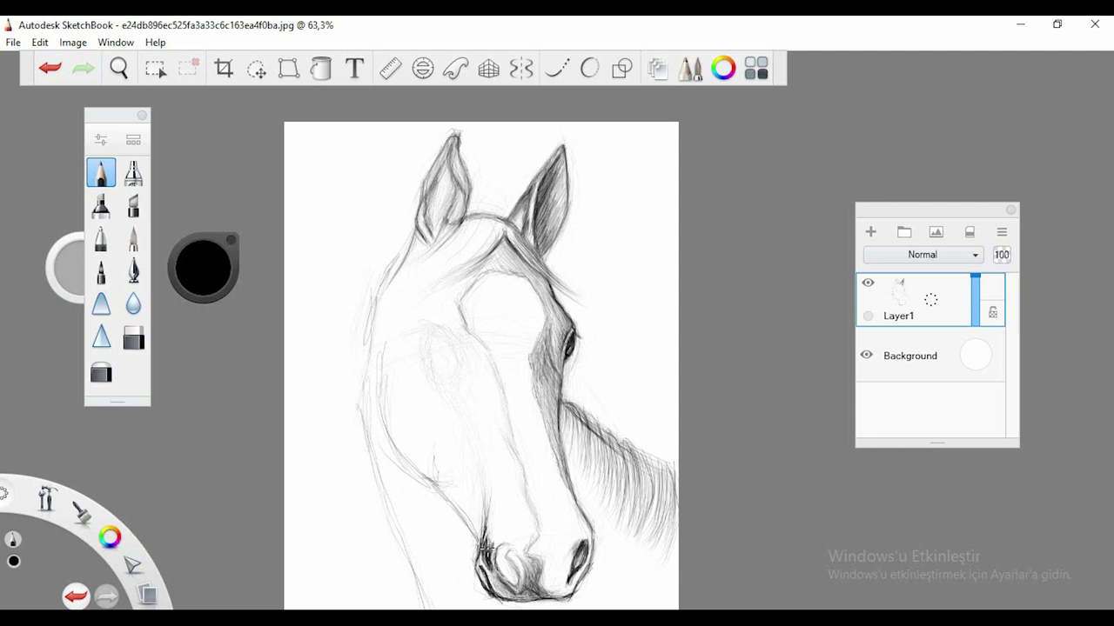
mouse_move(487, 550)
mouse_down()
mouse_move(500, 587)
mouse_move(493, 535)
mouse_up()
Define the rim of the left-hand nostril with the Pencil and darken its inside.
key(e)
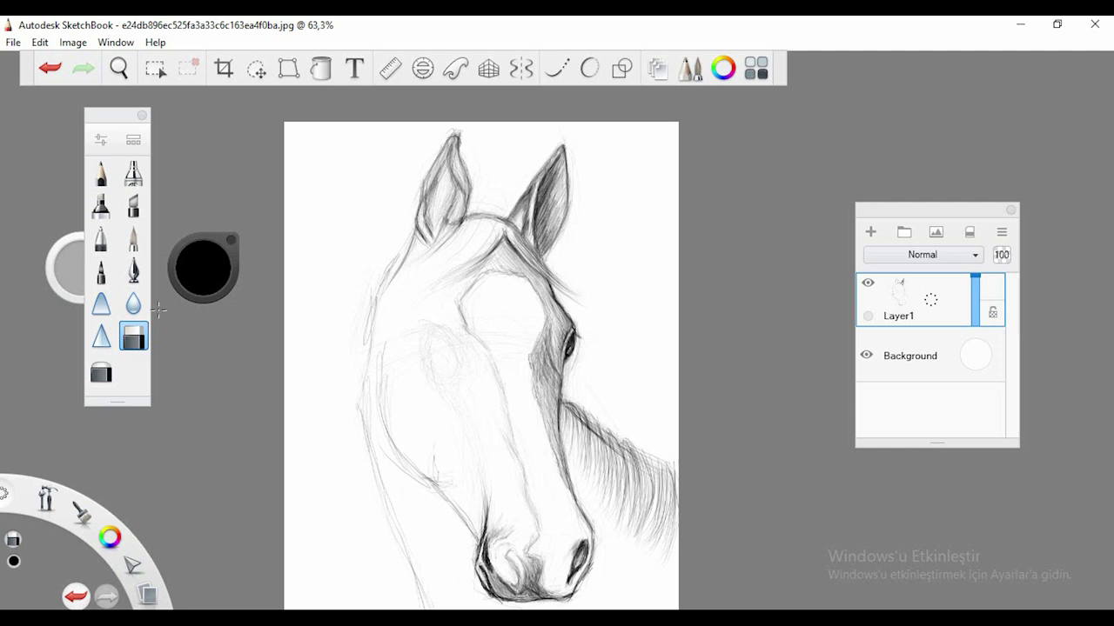
key(p)
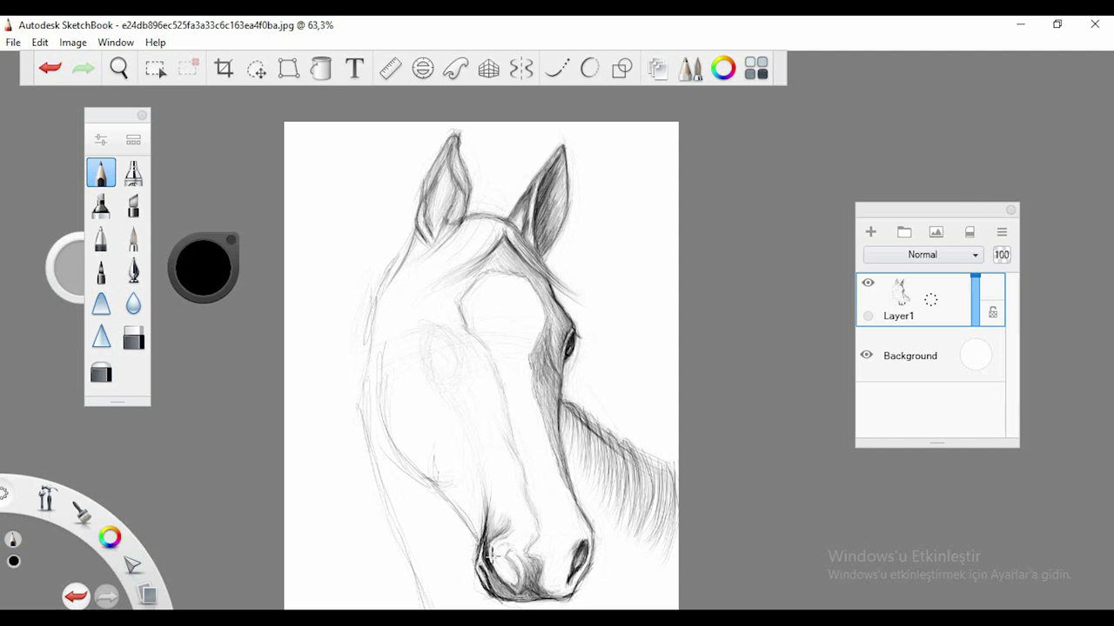
mouse_move(506, 554)
mouse_down()
mouse_move(512, 545)
mouse_move(508, 567)
mouse_move(501, 541)
mouse_move(522, 586)
mouse_up()
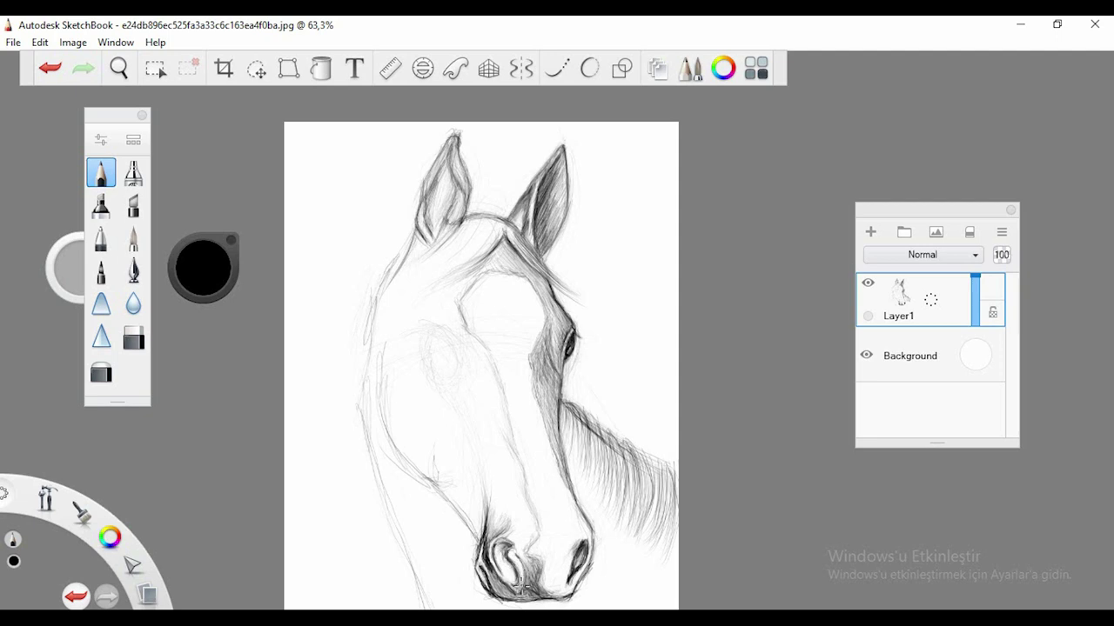
mouse_move(505, 546)
mouse_down()
mouse_move(508, 581)
mouse_move(499, 571)
mouse_up()
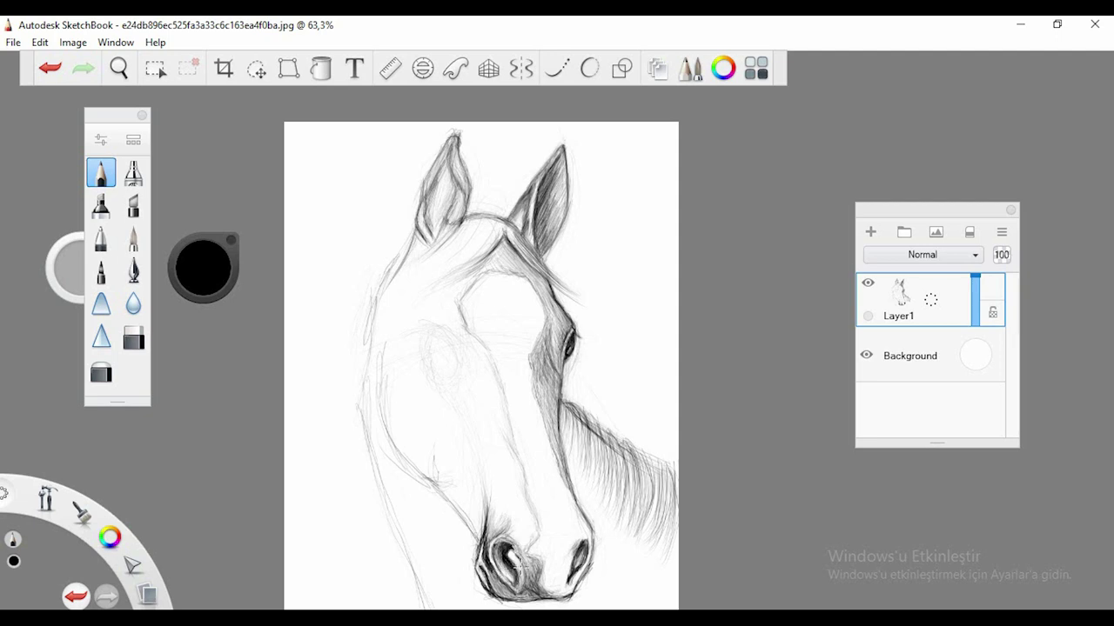
Lighten the inside of the right-hand nostril with the Hard Eraser and redraw its edge in pencil.
key(e)
mouse_move(574, 564)
mouse_down()
mouse_move(583, 547)
mouse_move(584, 571)
mouse_up()
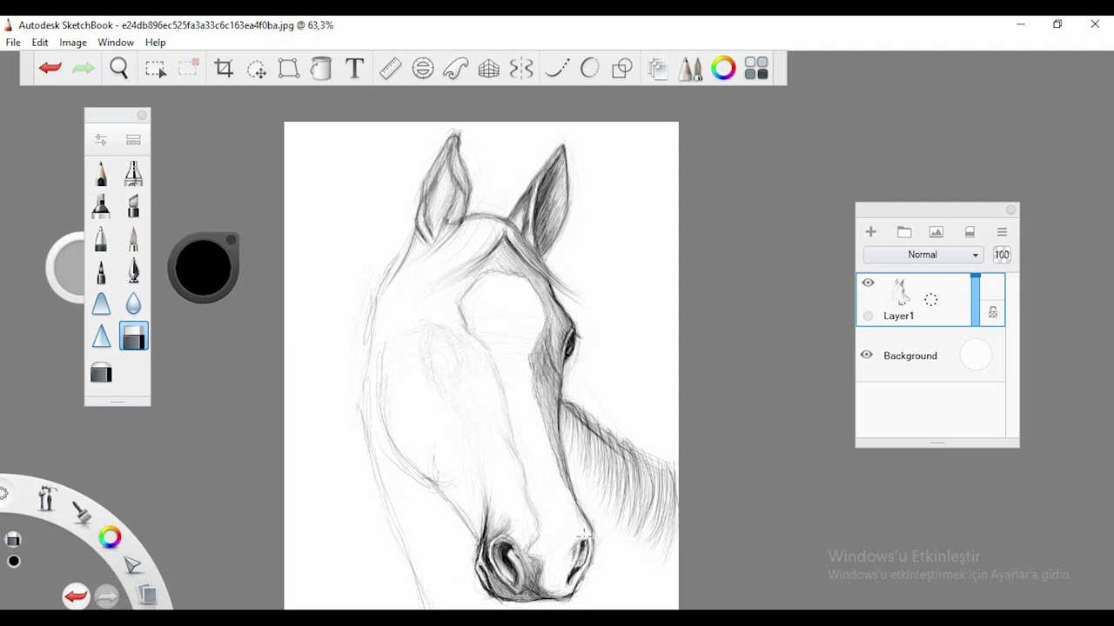
key(e)
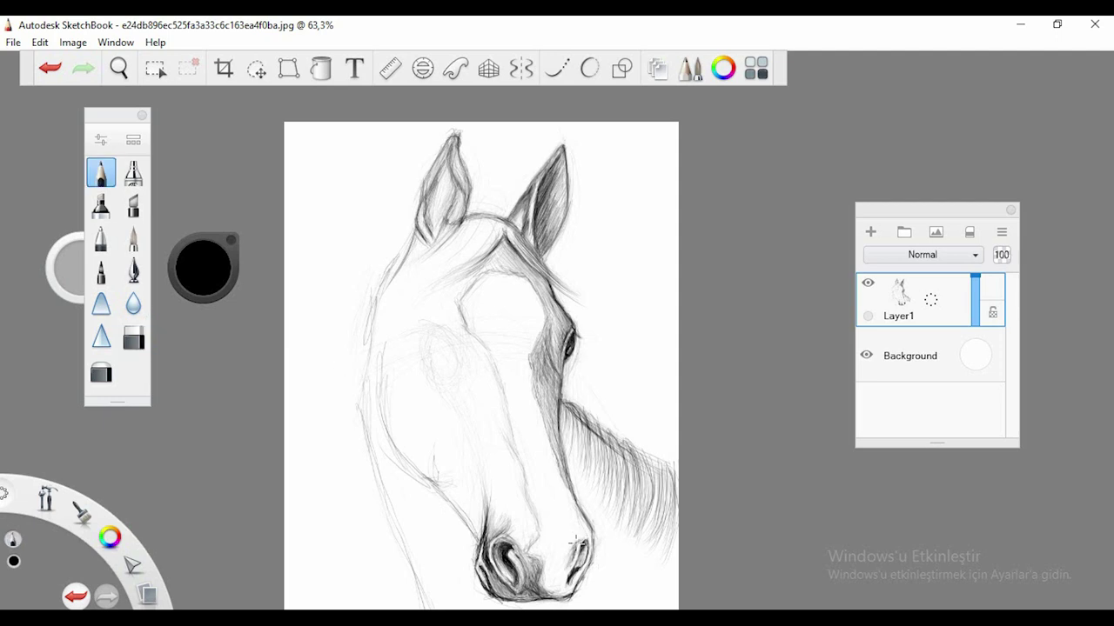
drag(576, 542, 577, 570)
Shade the face beside the blaze and the jaw, and draw the dark left-hand eye with an erased highlight.
mouse_move(527, 545)
mouse_down()
mouse_move(527, 597)
mouse_move(530, 525)
mouse_move(498, 507)
mouse_move(484, 545)
mouse_move(498, 584)
mouse_move(519, 522)
mouse_move(503, 519)
mouse_move(514, 473)
mouse_up()
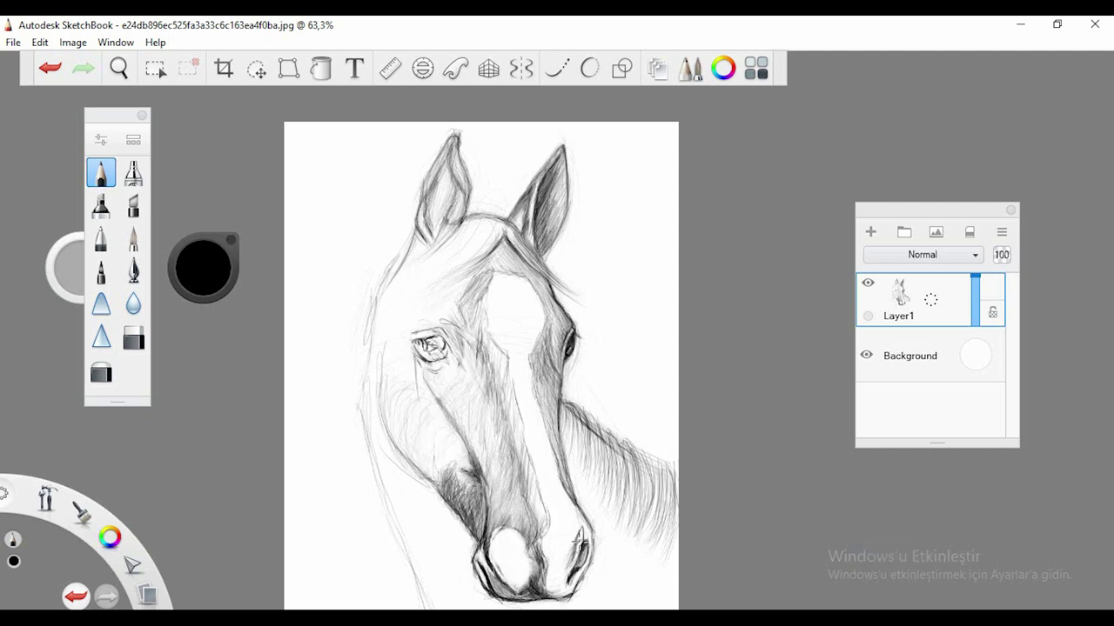
mouse_move(576, 544)
mouse_down()
mouse_move(523, 565)
mouse_move(536, 585)
mouse_move(542, 507)
mouse_up()
mouse_move(529, 572)
mouse_down()
mouse_move(524, 533)
mouse_move(520, 543)
mouse_move(498, 525)
mouse_move(503, 513)
mouse_move(536, 513)
mouse_move(505, 392)
mouse_move(416, 334)
mouse_up()
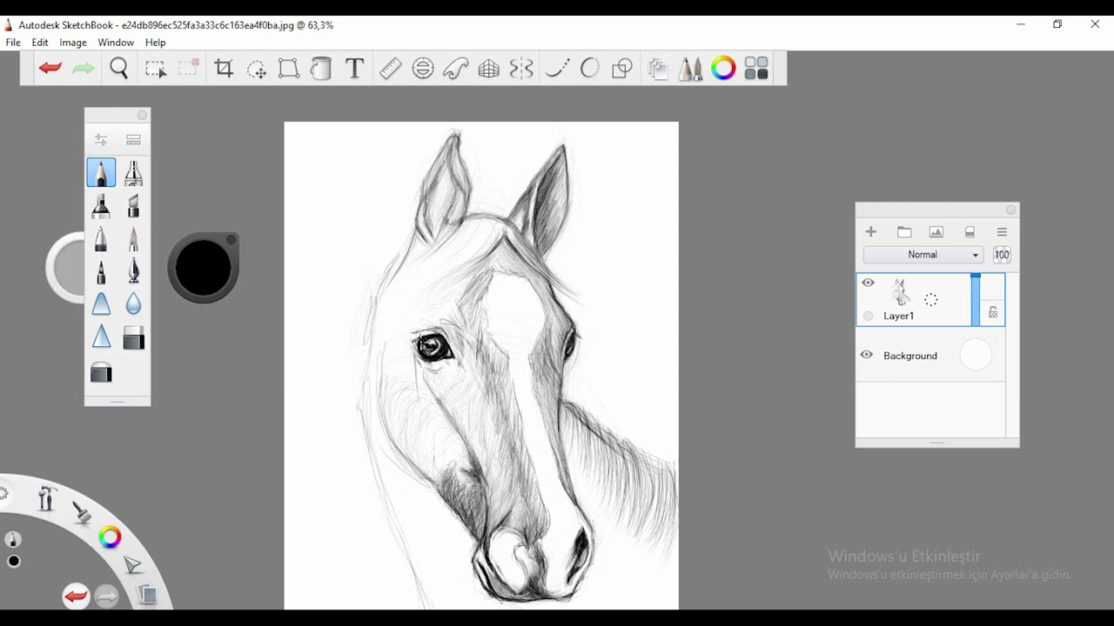
key(e)
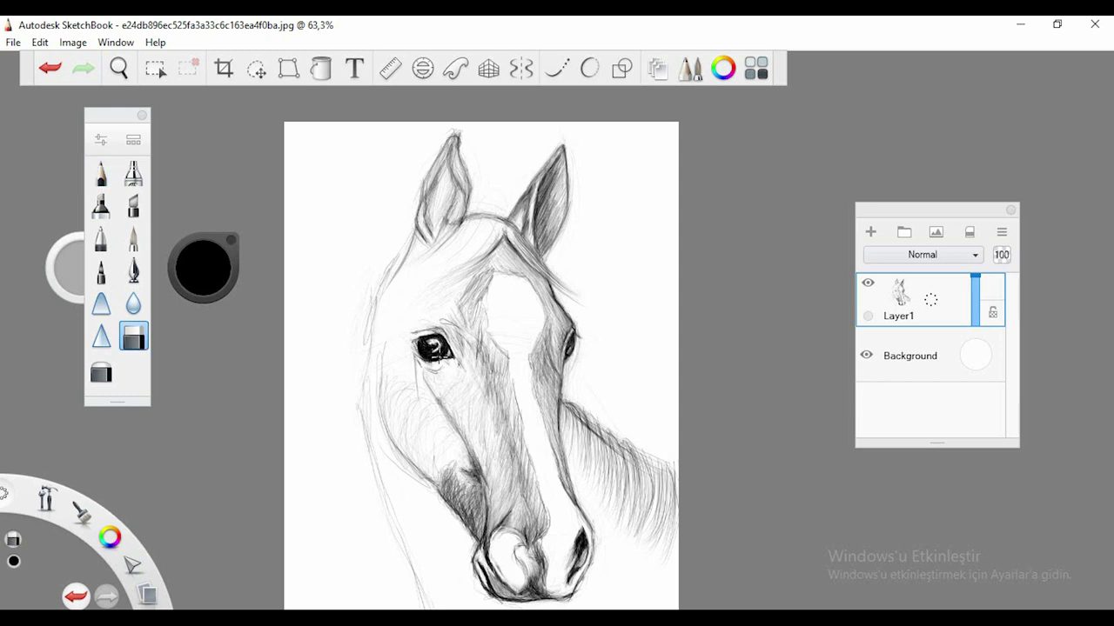
key(e)
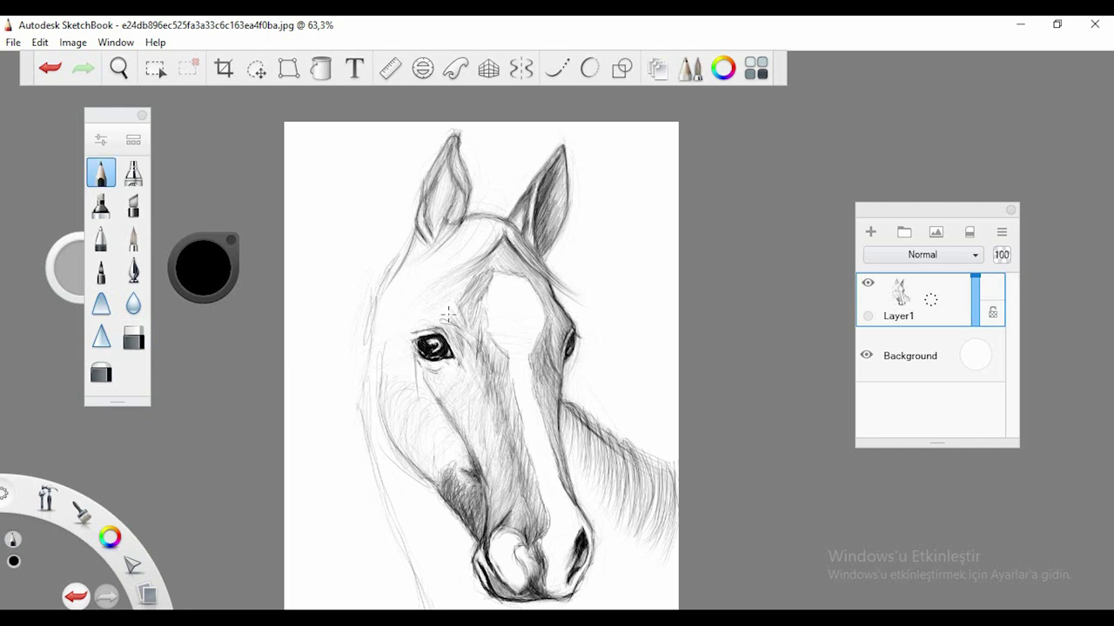
Darken the brow above the left-hand eye and add pencil shading above the left-hand nostril.
mouse_move(456, 291)
mouse_down()
mouse_move(448, 329)
mouse_move(428, 317)
mouse_move(464, 337)
mouse_up()
drag(467, 305, 451, 330)
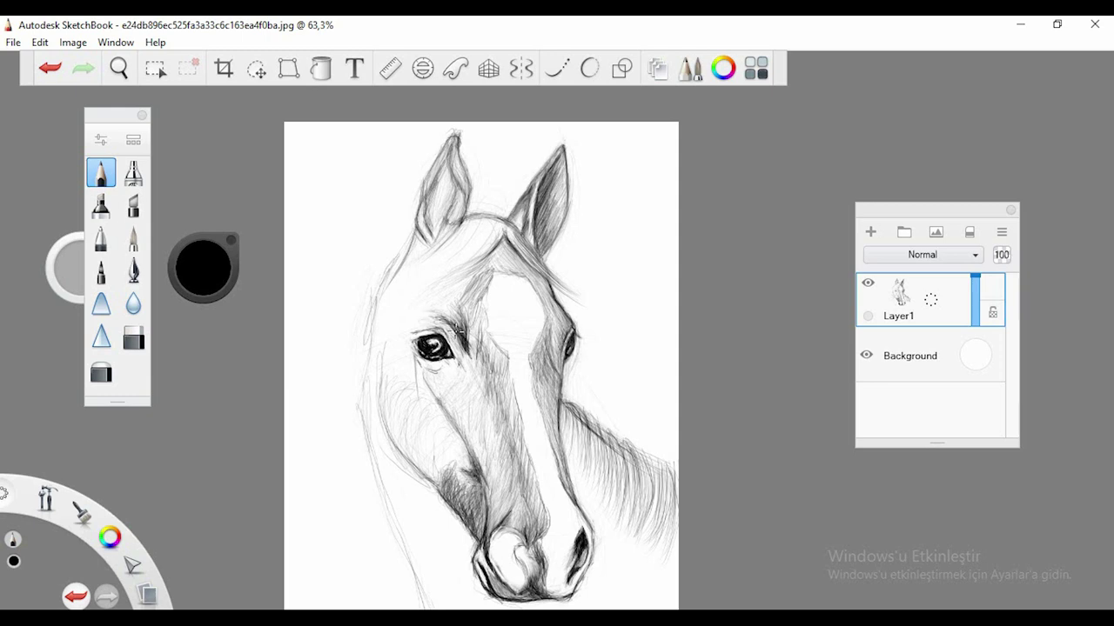
drag(505, 529, 514, 540)
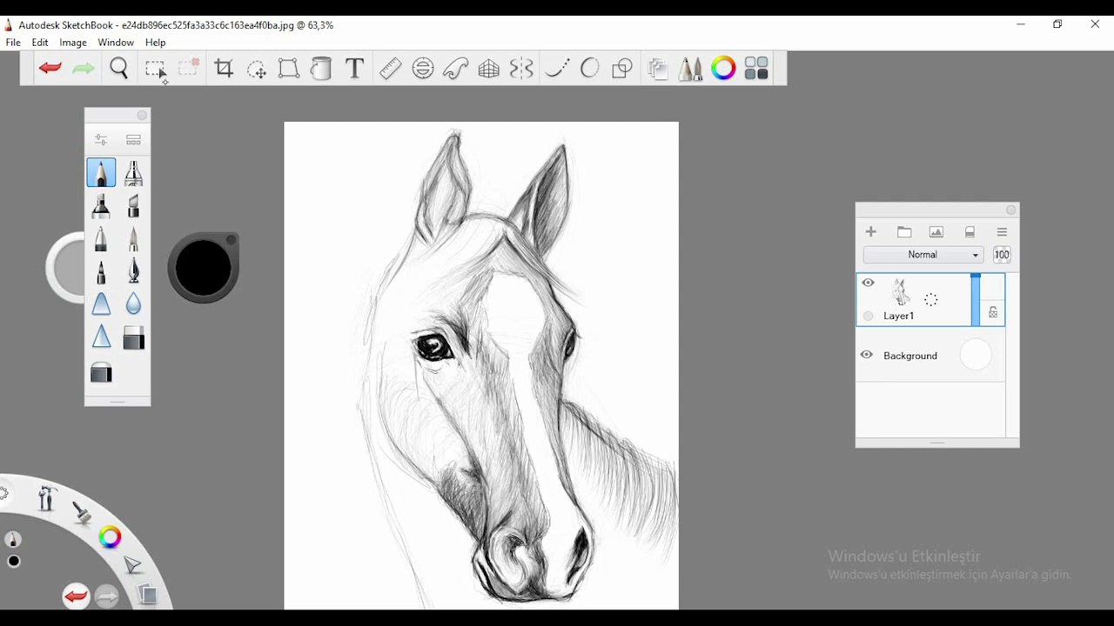
Switch to the Airbrush and add soft tone beside the blaze and around the left-hand eye.
scroll(375, 338, down, 5)
click(133, 172)
mouse_move(424, 418)
mouse_down()
mouse_move(440, 392)
mouse_move(453, 408)
mouse_move(405, 407)
mouse_move(419, 426)
mouse_up()
click(101, 140)
click(313, 348)
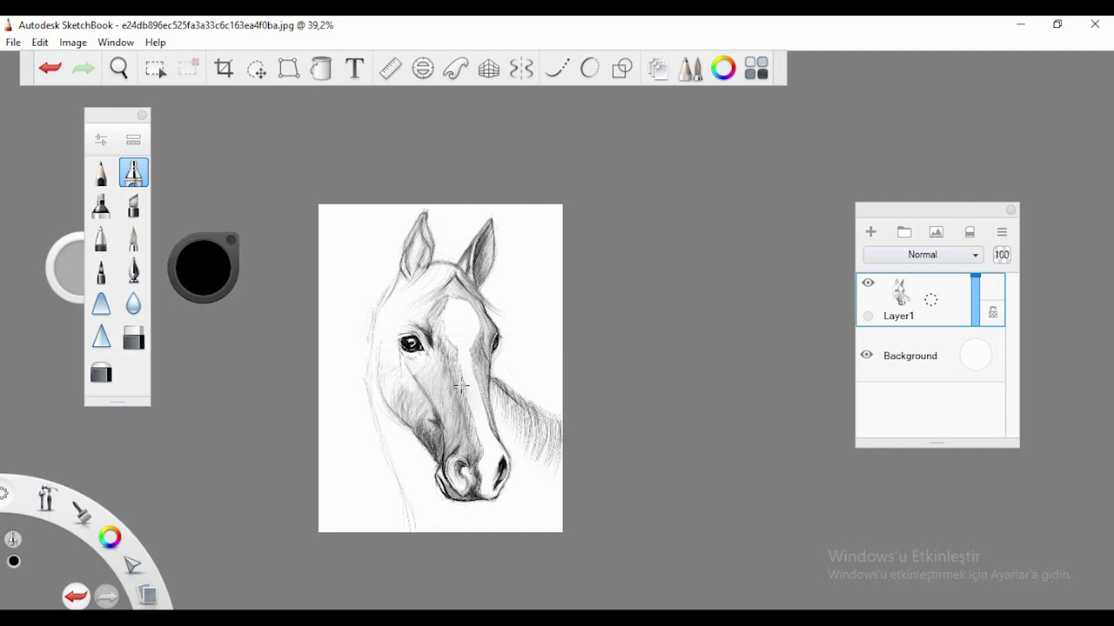
drag(457, 381, 442, 381)
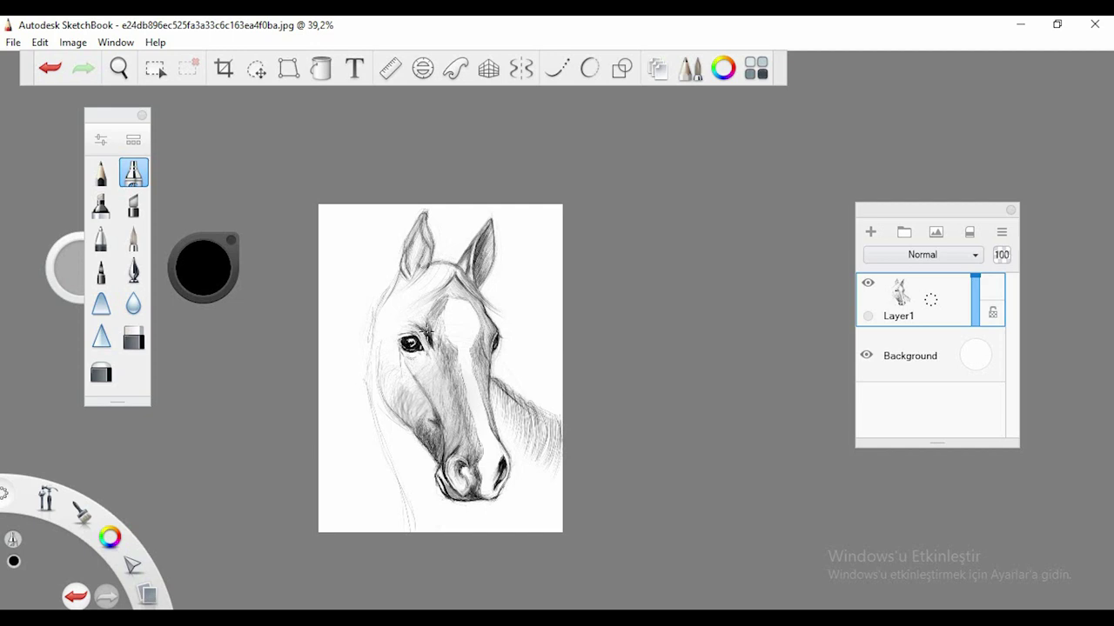
mouse_move(428, 333)
mouse_down()
mouse_move(453, 378)
mouse_move(443, 372)
mouse_move(425, 406)
mouse_move(391, 416)
mouse_up()
Enlarge the Airbrush and lay soft grey tone over the face, cheek and neck, leaving the blaze white.
double_click(133, 172)
drag(366, 303, 378, 302)
click(572, 117)
mouse_move(411, 412)
mouse_down()
mouse_move(379, 351)
mouse_move(384, 386)
mouse_move(425, 399)
mouse_move(433, 424)
mouse_move(459, 416)
mouse_move(454, 403)
mouse_move(470, 442)
mouse_move(464, 488)
mouse_move(474, 306)
mouse_move(403, 301)
mouse_move(425, 298)
mouse_move(437, 274)
mouse_move(416, 288)
mouse_move(471, 292)
mouse_move(418, 242)
mouse_move(369, 378)
mouse_move(430, 330)
mouse_move(441, 382)
mouse_move(451, 367)
mouse_move(437, 422)
mouse_move(379, 328)
mouse_move(416, 288)
mouse_move(447, 425)
mouse_move(471, 444)
mouse_move(457, 392)
mouse_move(459, 293)
mouse_move(482, 342)
mouse_move(481, 381)
mouse_move(557, 448)
mouse_move(547, 427)
mouse_move(498, 404)
mouse_up()
mouse_move(395, 477)
mouse_down()
mouse_move(379, 399)
mouse_move(400, 378)
mouse_move(403, 430)
mouse_up()
Pencil fine hair strokes over the forelock, sweeping from the poll toward the left-hand eye.
click(101, 173)
click(101, 140)
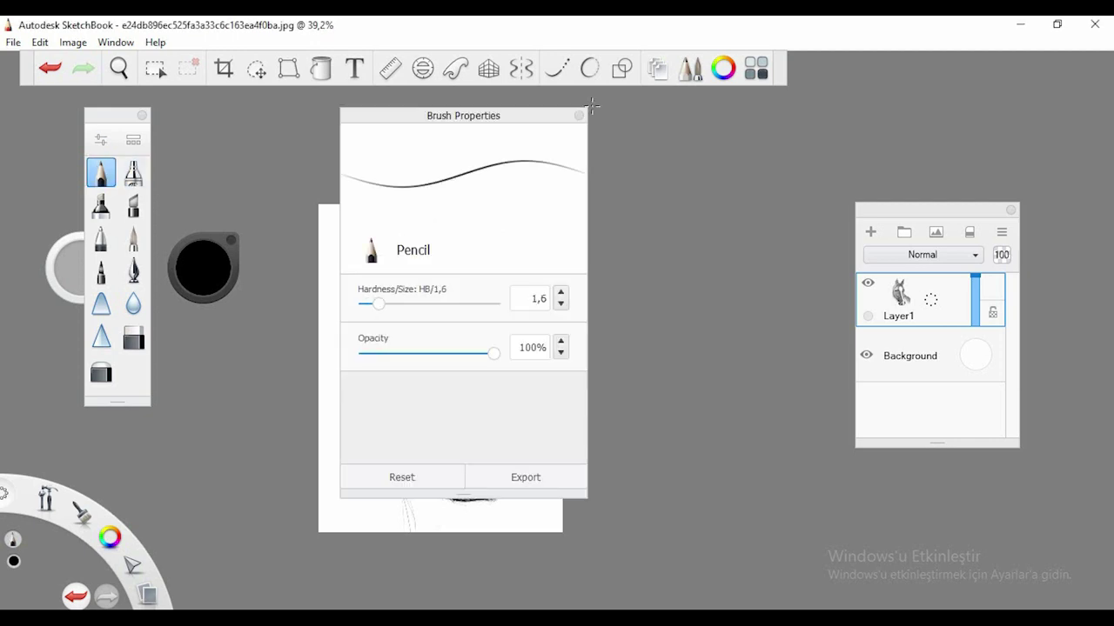
click(586, 114)
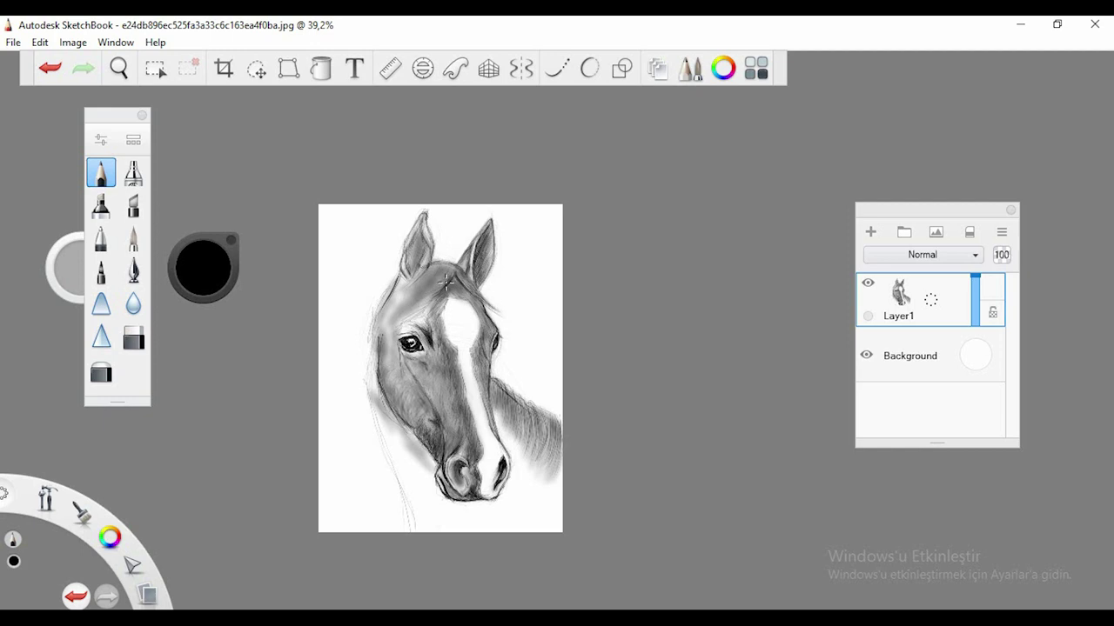
mouse_move(388, 325)
mouse_down()
mouse_move(421, 310)
mouse_move(411, 328)
mouse_move(435, 272)
mouse_move(388, 313)
mouse_move(429, 282)
mouse_up()
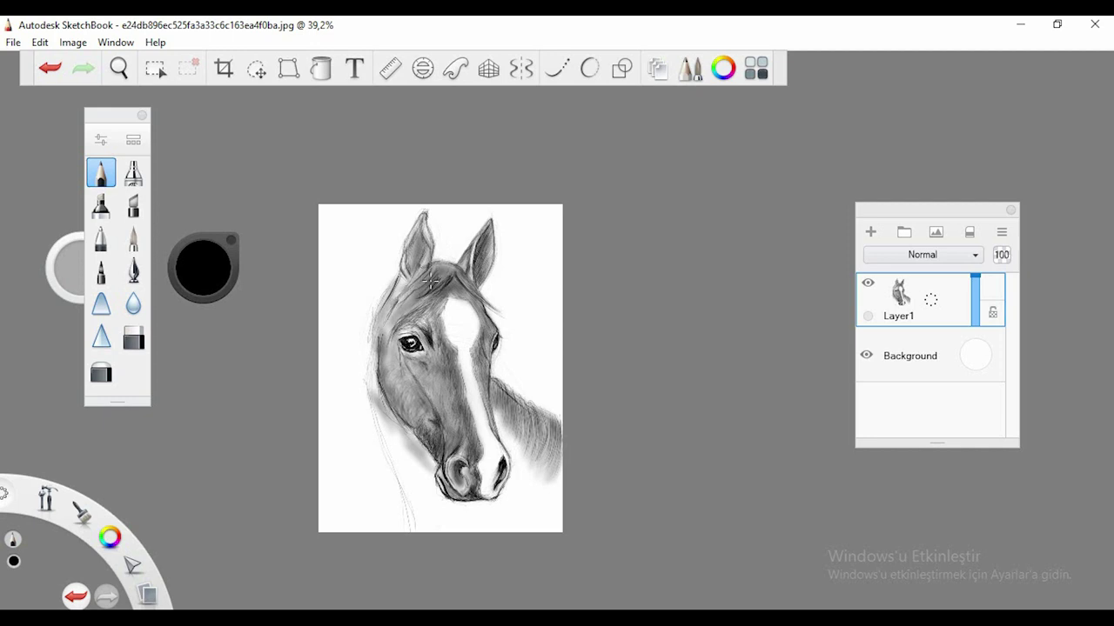
drag(388, 327, 422, 298)
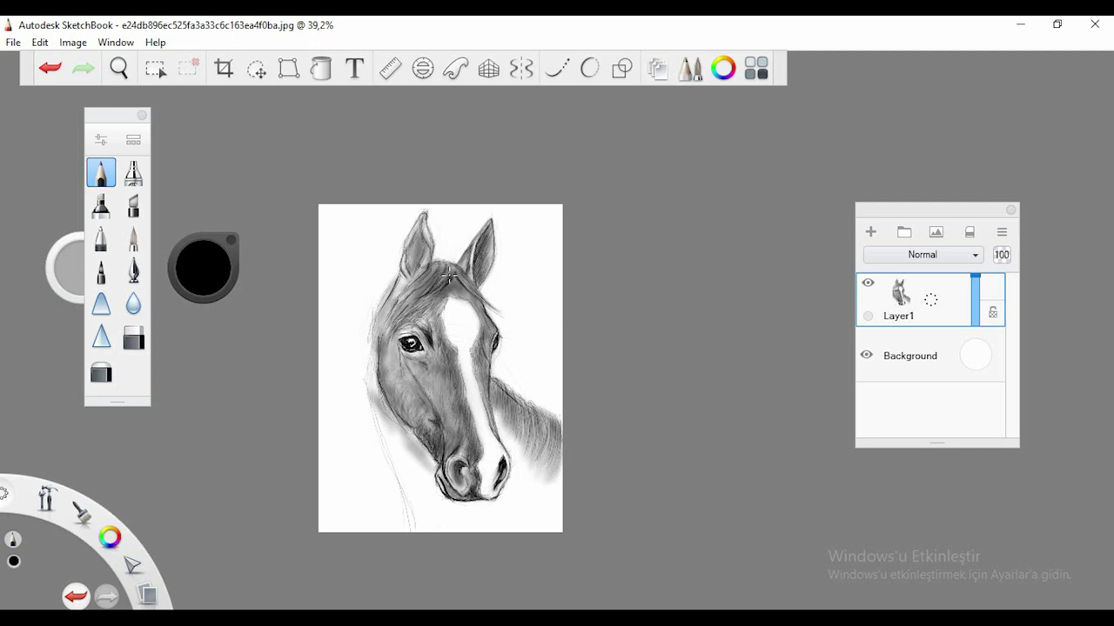
Erase light streaks through the forelock hair and lighten the area above the left-hand eye.
key(e)
mouse_move(444, 274)
mouse_down()
mouse_move(416, 299)
mouse_move(431, 270)
mouse_move(400, 310)
mouse_up()
key(e)
key(e)
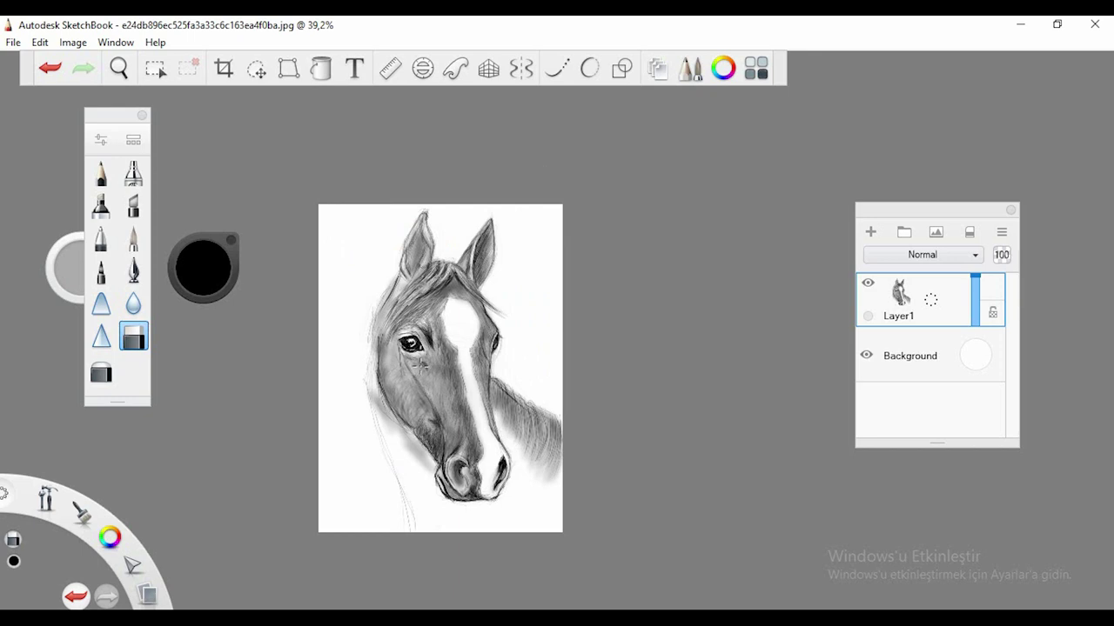
key(e)
drag(428, 324, 429, 305)
Set the Hard Eraser to size 15,5 and 5% amount erased, and lift soft highlights on the cheek and nose.
click(101, 140)
drag(443, 354, 366, 354)
drag(377, 303, 383, 303)
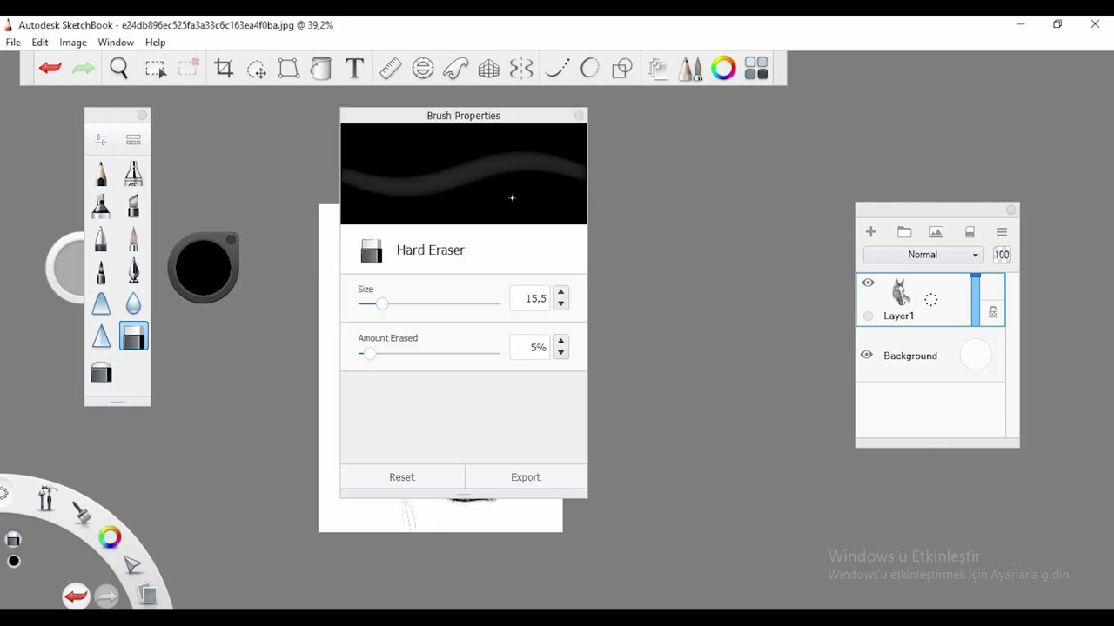
click(578, 116)
mouse_move(438, 395)
mouse_down()
mouse_move(442, 372)
mouse_move(441, 397)
mouse_move(434, 384)
mouse_up()
mouse_move(457, 424)
mouse_down()
mouse_move(451, 450)
mouse_move(461, 416)
mouse_up()
Reduce the Hard Eraser's size, then use the Soft Eraser to lift highlights on the cheek and beside the far eye.
click(101, 140)
drag(368, 303, 366, 303)
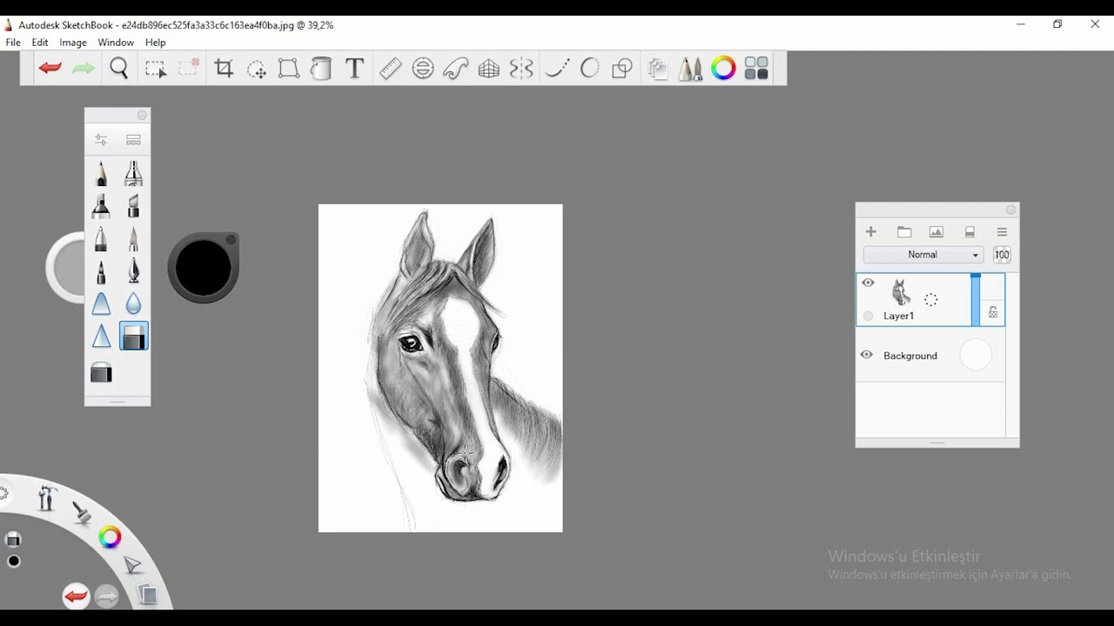
key(e)
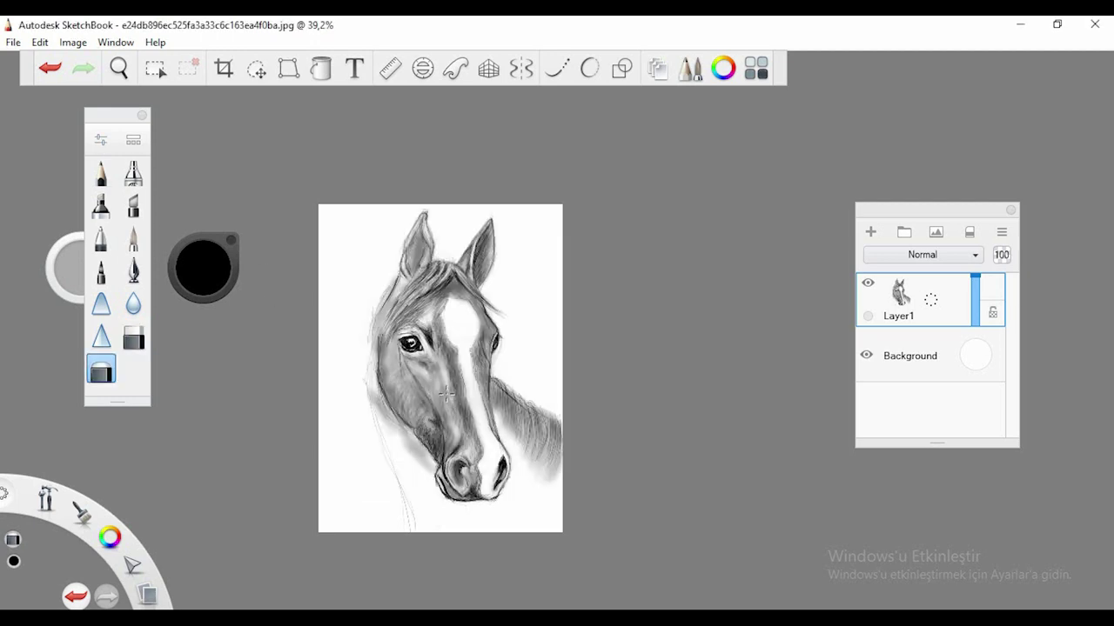
drag(445, 394, 435, 384)
mouse_move(421, 422)
mouse_down()
mouse_move(438, 468)
mouse_move(448, 440)
mouse_move(413, 395)
mouse_move(441, 445)
mouse_move(410, 411)
mouse_move(410, 382)
mouse_up()
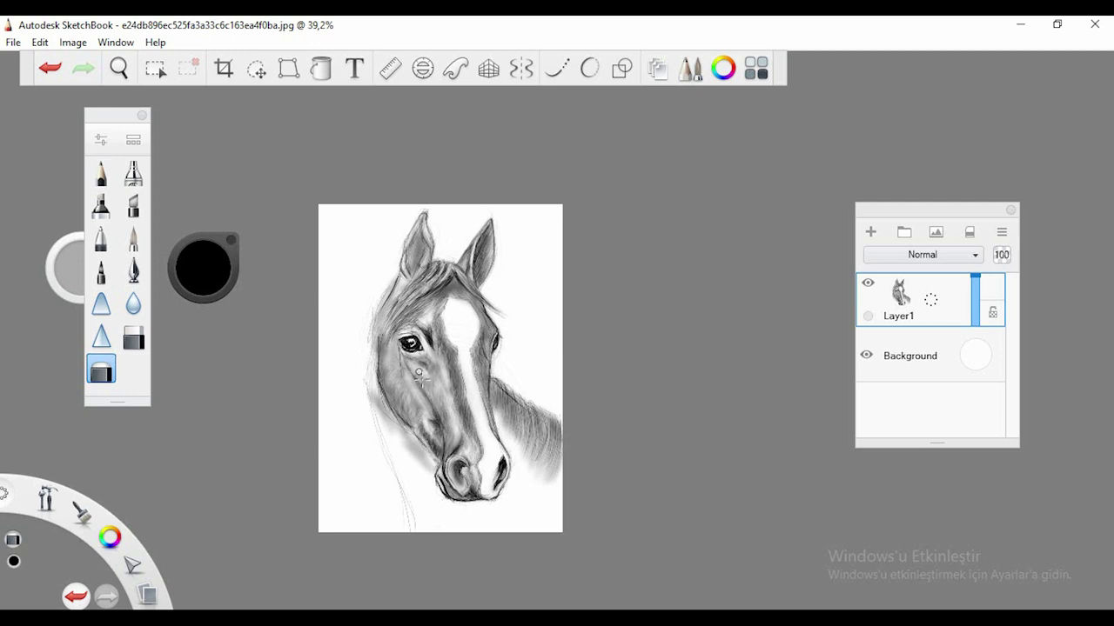
drag(490, 324, 488, 405)
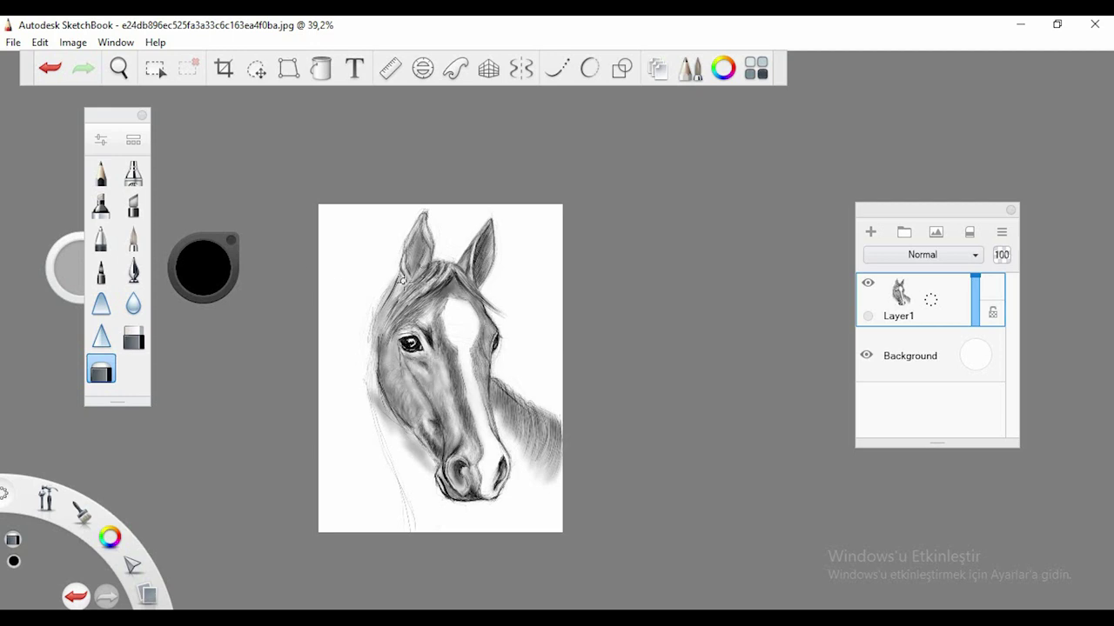
Airbrush a soft shadow along the jaw and neck, and pencil the left contour of the head and neck.
click(133, 173)
mouse_move(404, 281)
mouse_down()
mouse_move(372, 357)
mouse_move(417, 445)
mouse_move(419, 489)
mouse_move(464, 529)
mouse_up()
double_click(101, 173)
click(578, 115)
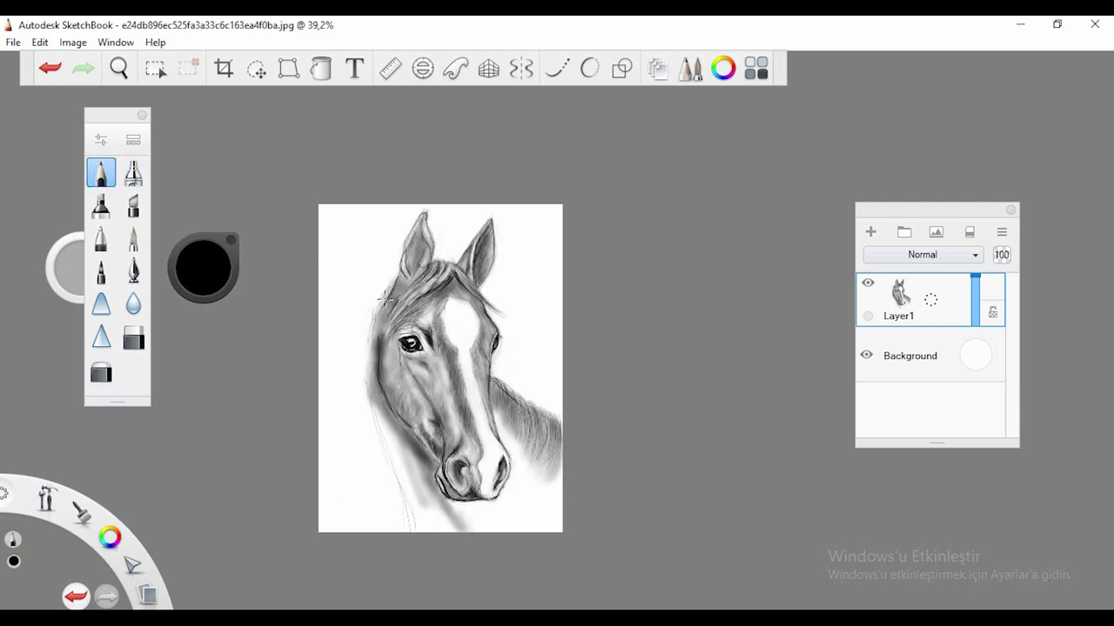
mouse_move(395, 282)
mouse_down()
mouse_move(369, 346)
mouse_move(368, 414)
mouse_move(407, 511)
mouse_up()
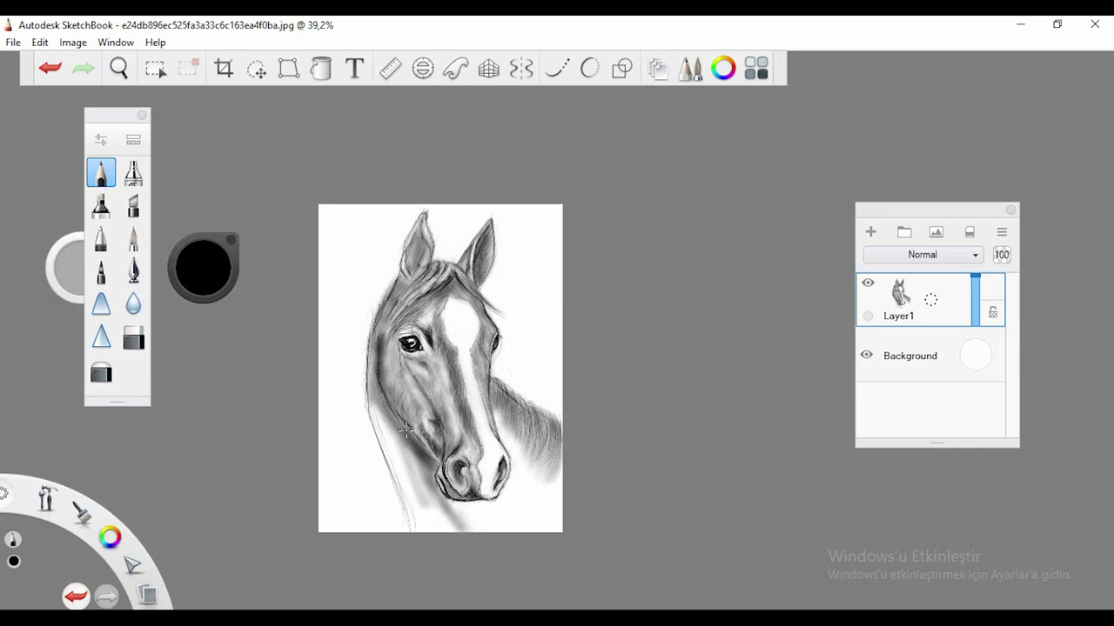
Pencil darker strokes into the shadow along the horse's jaw and neck.
drag(384, 401, 423, 451)
mouse_move(386, 311)
mouse_down()
mouse_move(371, 353)
mouse_move(702, 372)
mouse_up()
click(114, 140)
click(578, 114)
key(space)
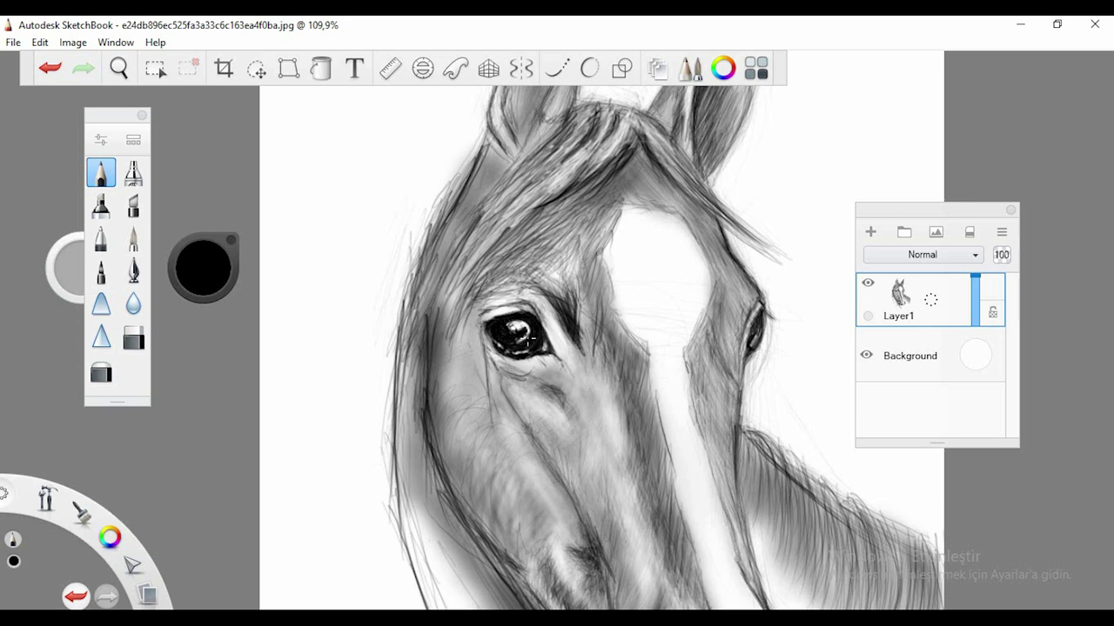
Erase light reflections in the left-hand eye and pencil its lower lid and the cheek beside it.
key(e)
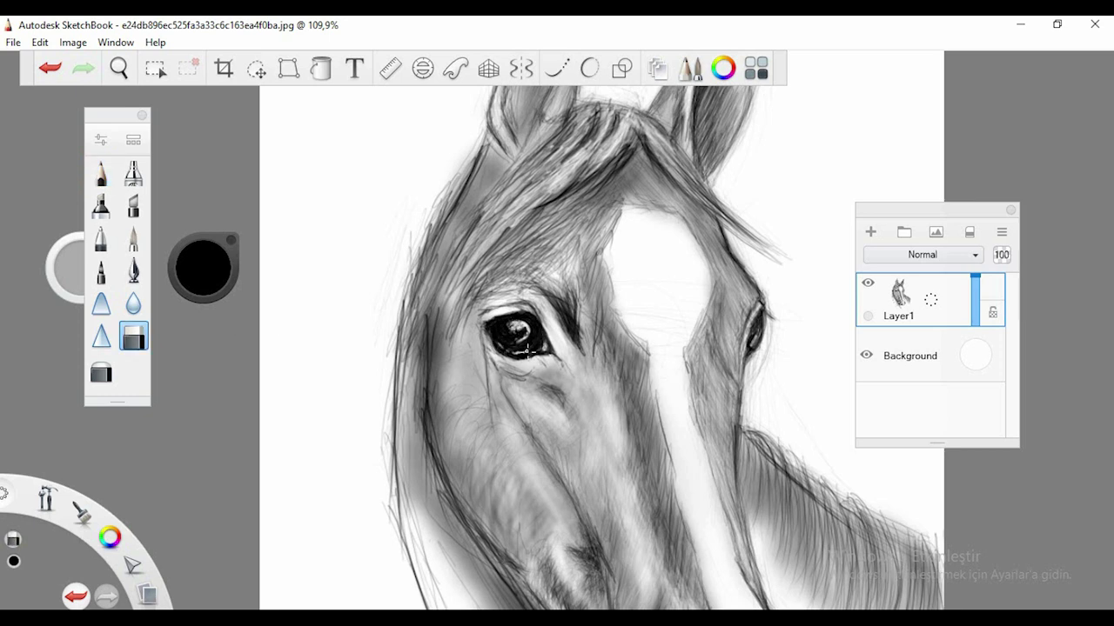
key(e)
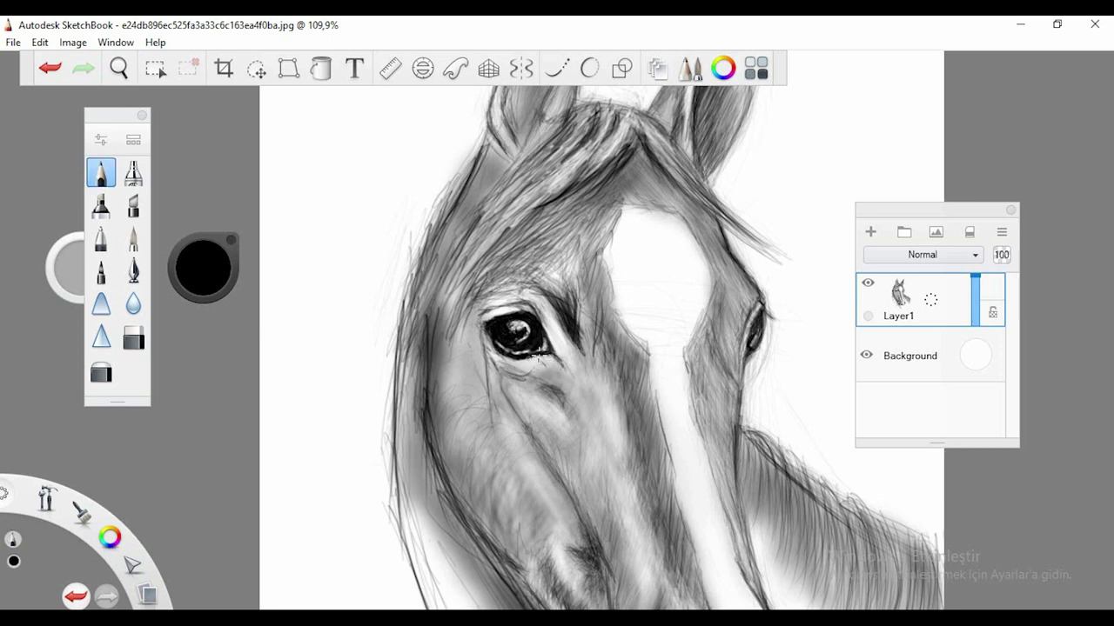
mouse_move(540, 355)
mouse_down()
mouse_move(501, 370)
mouse_move(487, 359)
mouse_move(501, 395)
mouse_move(493, 374)
mouse_up()
mouse_move(477, 315)
mouse_down()
mouse_move(453, 386)
mouse_move(442, 368)
mouse_up()
Erase light streaks into the fur between the left-hand eye and the forelock.
key(e)
drag(515, 268, 554, 226)
drag(567, 240, 506, 275)
drag(596, 219, 564, 247)
Adjust the Hard Eraser and clear stray sketch lines from the background beside the head and inside the white blaze.
double_click(133, 338)
click(579, 114)
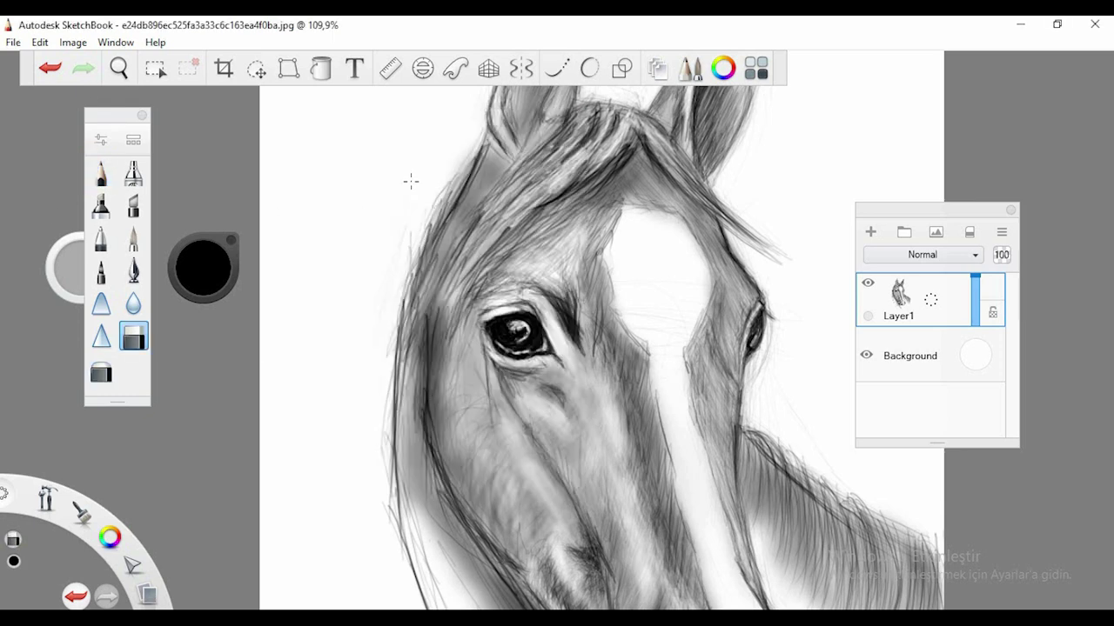
mouse_move(411, 181)
mouse_down()
mouse_move(391, 425)
mouse_move(399, 555)
mouse_up()
drag(607, 334, 644, 343)
mouse_move(611, 301)
mouse_down()
mouse_move(665, 211)
mouse_move(701, 260)
mouse_up()
drag(685, 343, 685, 402)
drag(653, 357, 675, 472)
mouse_move(687, 419)
mouse_down()
mouse_move(715, 534)
mouse_move(438, 276)
mouse_move(547, 395)
mouse_move(522, 509)
mouse_move(478, 530)
mouse_move(384, 524)
mouse_move(337, 491)
mouse_up()
key(ctrl+z)
drag(351, 412, 314, 375)
click(45, 69)
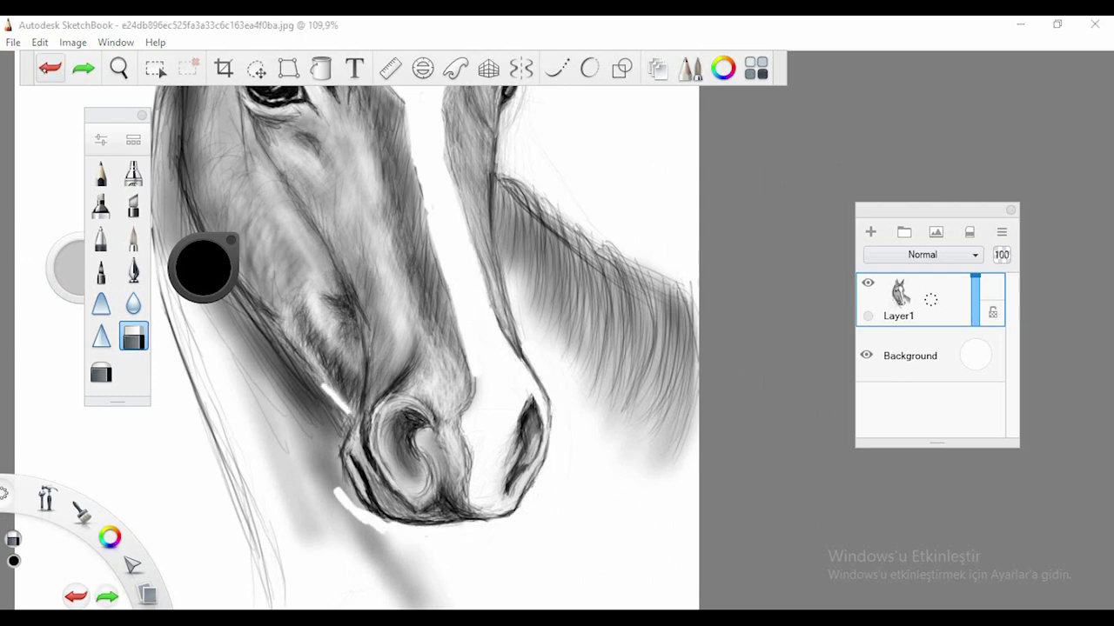
click(45, 69)
click(45, 69)
drag(511, 526, 470, 533)
click(120, 68)
drag(180, 105, 521, 359)
click(49, 69)
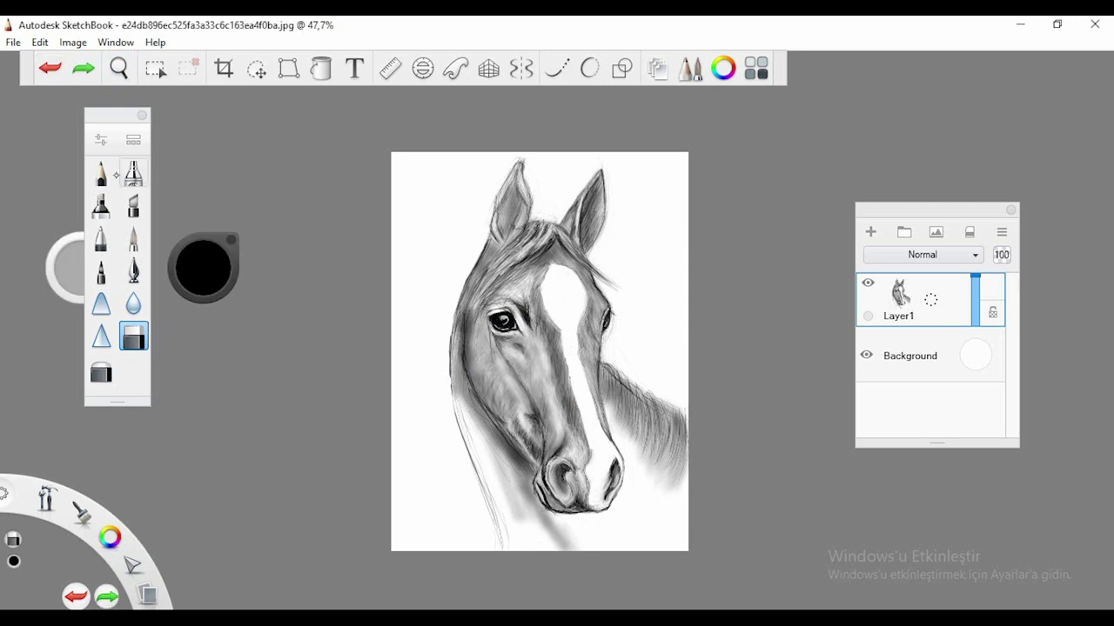
Pencil long hatching strokes down the left side of the neck and darken the shadow under the jaw.
click(101, 173)
drag(453, 344, 469, 448)
drag(461, 401, 504, 522)
drag(478, 452, 514, 548)
drag(461, 396, 500, 470)
drag(461, 369, 529, 474)
mouse_move(470, 391)
mouse_down()
mouse_move(511, 452)
mouse_move(530, 513)
mouse_up()
Pencil dark hair strokes through the mane behind the head, from its base out to the canvas edge.
mouse_move(609, 370)
mouse_down()
mouse_move(619, 434)
mouse_move(623, 405)
mouse_move(654, 478)
mouse_up()
mouse_move(635, 396)
mouse_down()
mouse_move(684, 500)
mouse_move(646, 460)
mouse_up()
mouse_move(610, 372)
mouse_down()
mouse_move(621, 423)
mouse_move(612, 414)
mouse_move(630, 426)
mouse_up()
drag(621, 383, 663, 457)
drag(656, 405, 670, 473)
drag(676, 428, 690, 512)
Hatch the lower neck and chest below the muzzle with fine pencil lines.
mouse_move(523, 465)
mouse_down()
mouse_move(543, 527)
mouse_move(574, 551)
mouse_up()
drag(577, 519, 599, 546)
drag(561, 515, 572, 545)
drag(522, 529, 530, 550)
drag(505, 476, 520, 515)
drag(475, 424, 488, 468)
drag(463, 400, 472, 432)
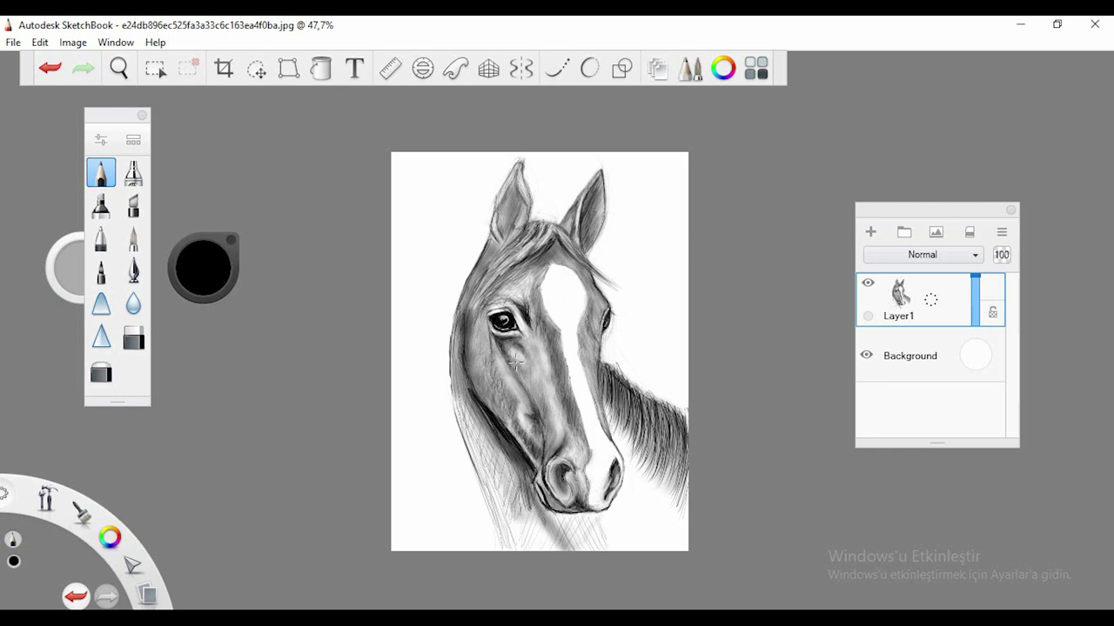
Lift soft highlights on the nose and cheek with the Soft Eraser.
key(e)
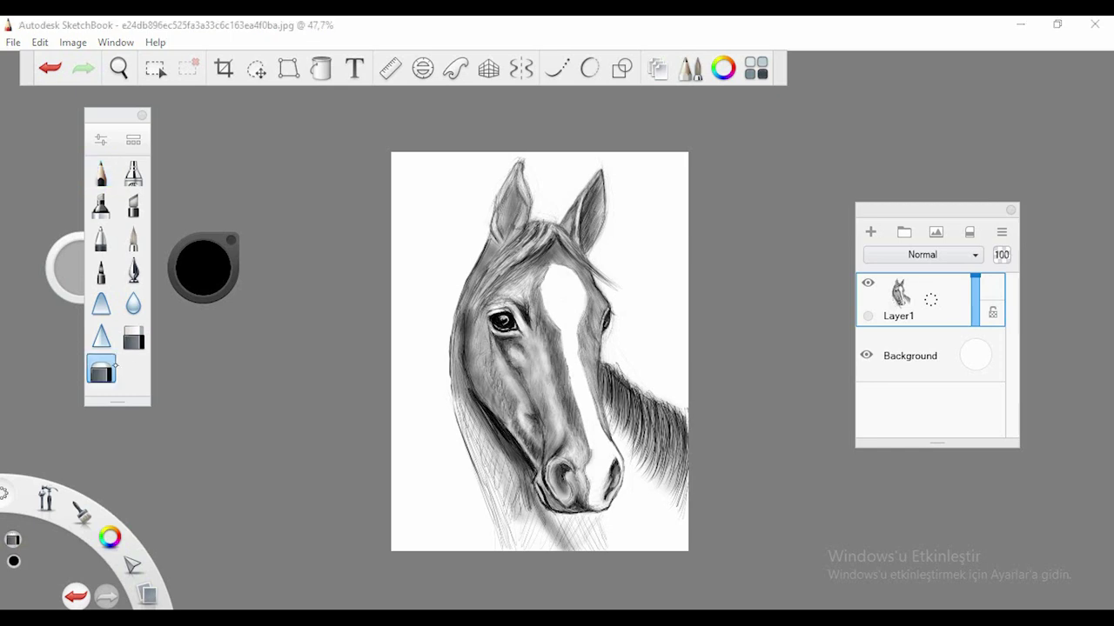
drag(568, 399, 571, 409)
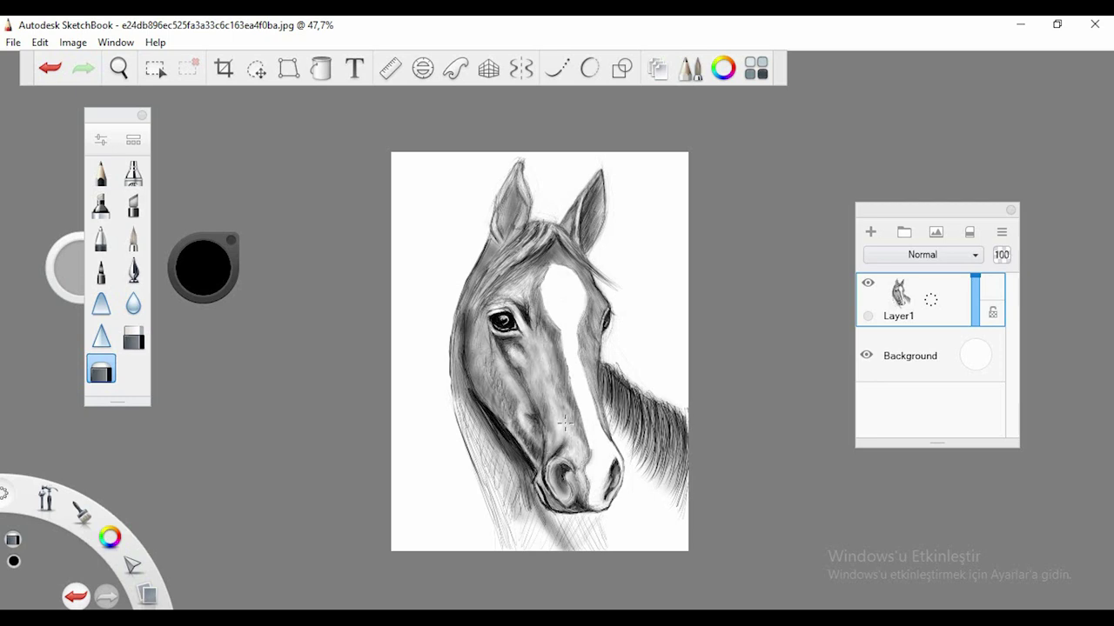
drag(539, 395, 547, 422)
drag(521, 421, 536, 456)
drag(512, 388, 520, 442)
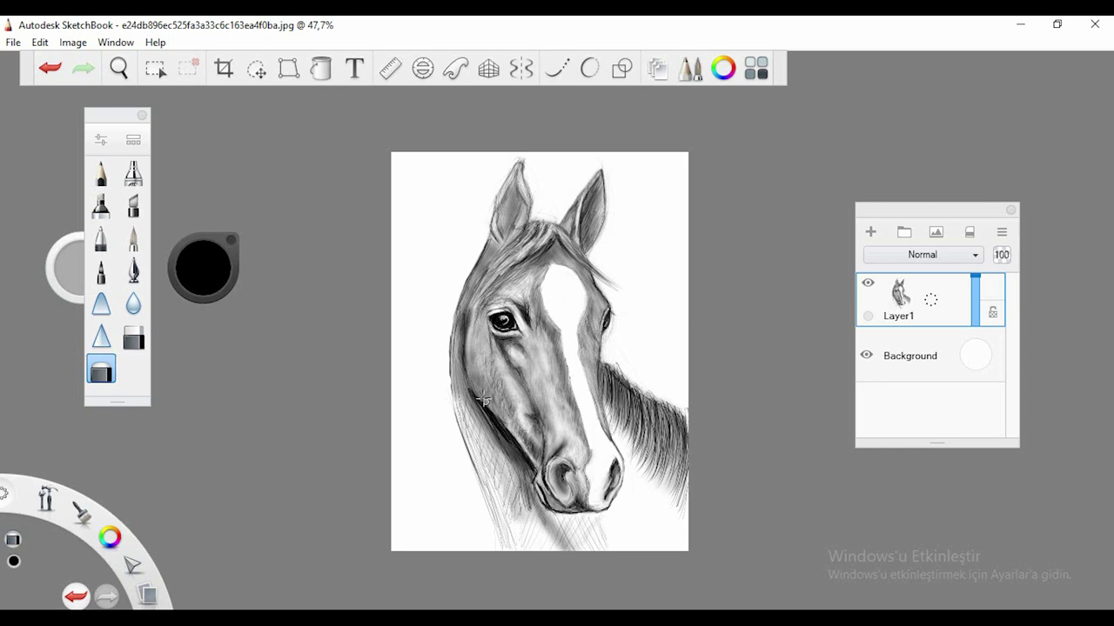
Airbrush soft shading over the neck, the area below the muzzle and the chest under the mane.
key(e)
mouse_move(468, 410)
mouse_down()
mouse_move(522, 502)
mouse_move(548, 522)
mouse_up()
drag(553, 515, 605, 542)
drag(658, 483, 659, 522)
drag(642, 481, 630, 531)
drag(676, 486, 677, 543)
drag(515, 487, 541, 545)
mouse_move(509, 539)
mouse_down()
mouse_move(467, 408)
mouse_move(509, 487)
mouse_move(474, 418)
mouse_move(500, 530)
mouse_up()
Airbrush shadows along the nose and blaze edges, in both nostrils and around the left-hand eye.
mouse_move(548, 318)
mouse_down()
mouse_move(589, 487)
mouse_move(562, 496)
mouse_up()
drag(558, 484, 575, 502)
drag(618, 463, 611, 489)
mouse_move(500, 336)
mouse_down()
mouse_move(517, 340)
mouse_move(487, 357)
mouse_move(483, 409)
mouse_move(522, 283)
mouse_move(512, 287)
mouse_move(541, 273)
mouse_up()
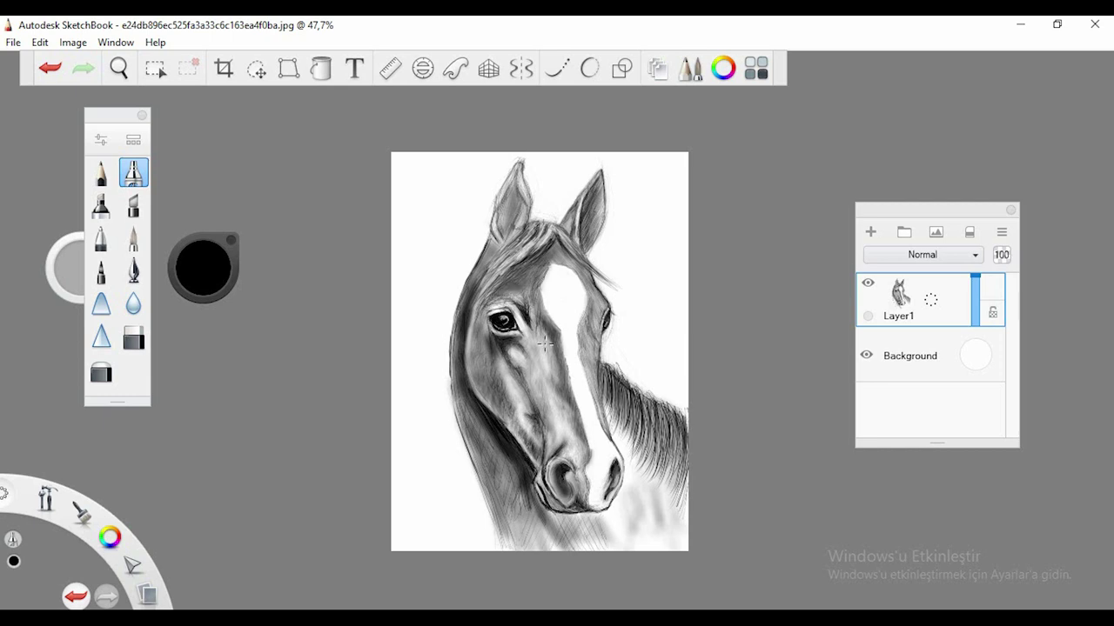
drag(541, 344, 548, 372)
drag(595, 303, 601, 327)
Clean the left ear's tip with the Hard Eraser, then airbrush shading on the ear, forehead and cheek.
click(133, 337)
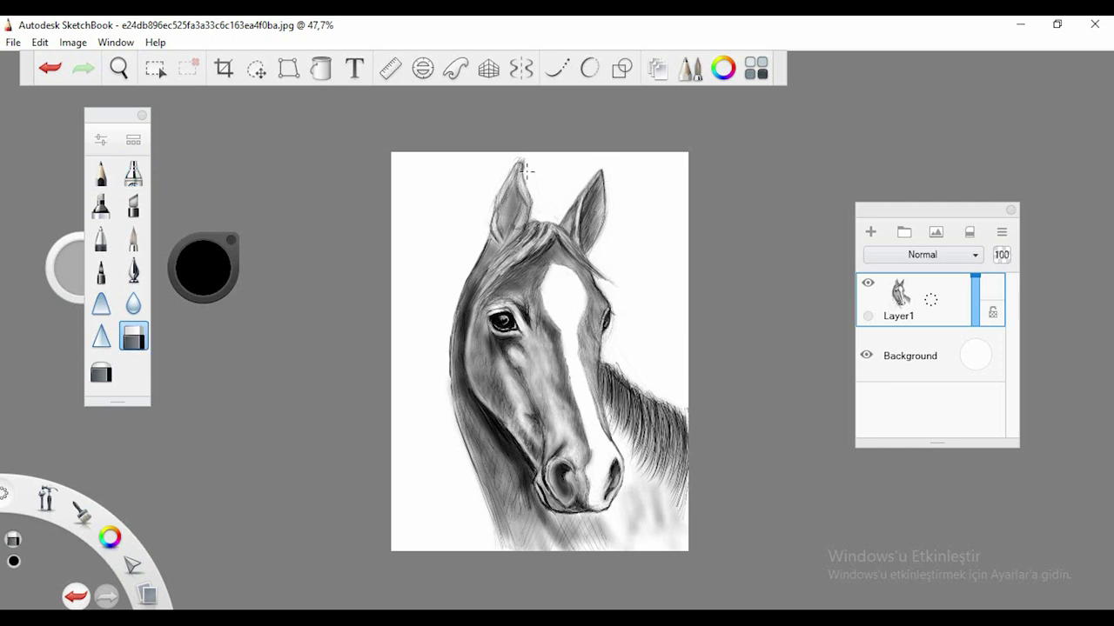
key(e)
mouse_move(514, 187)
mouse_down()
mouse_move(498, 239)
mouse_move(549, 235)
mouse_move(513, 317)
mouse_up()
drag(526, 303, 548, 351)
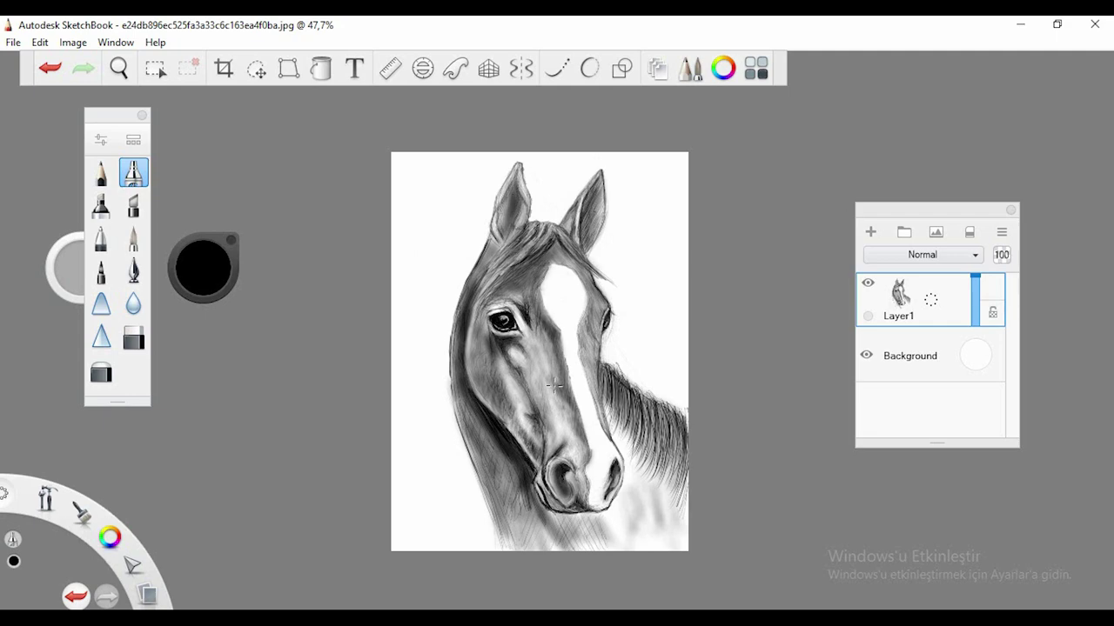
drag(488, 300, 479, 352)
mouse_move(488, 315)
mouse_down()
mouse_move(532, 305)
mouse_move(480, 338)
mouse_move(487, 378)
mouse_up()
drag(592, 329, 594, 340)
Erase stray marks outside the far eye's contour and airbrush the far eye darker.
key(e)
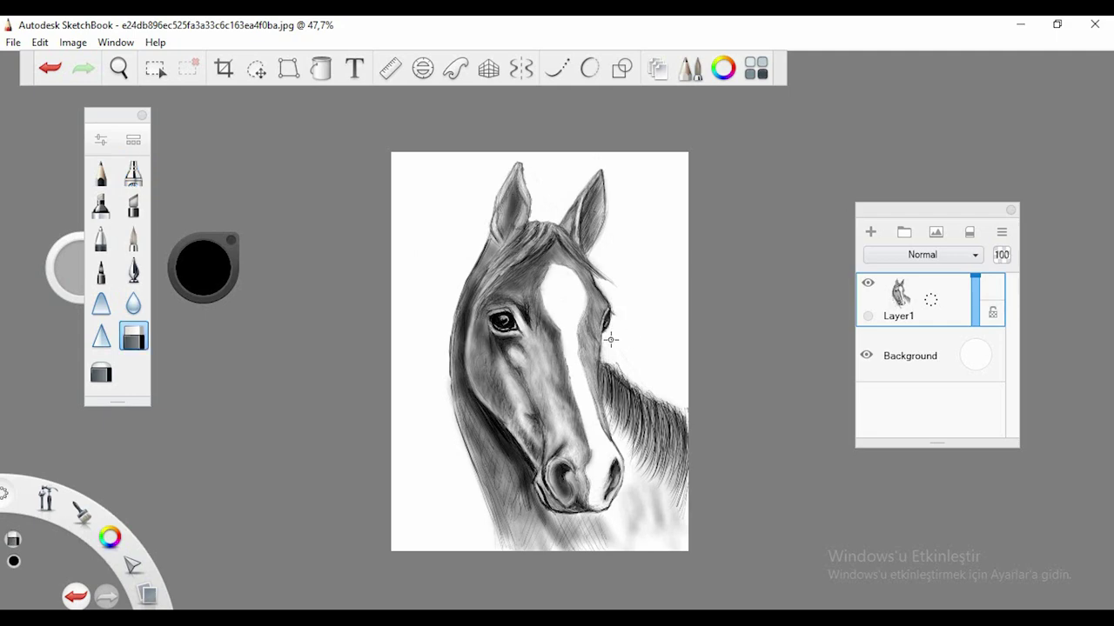
scroll(619, 362, down, 3)
scroll(605, 361, up, 10)
drag(532, 277, 545, 224)
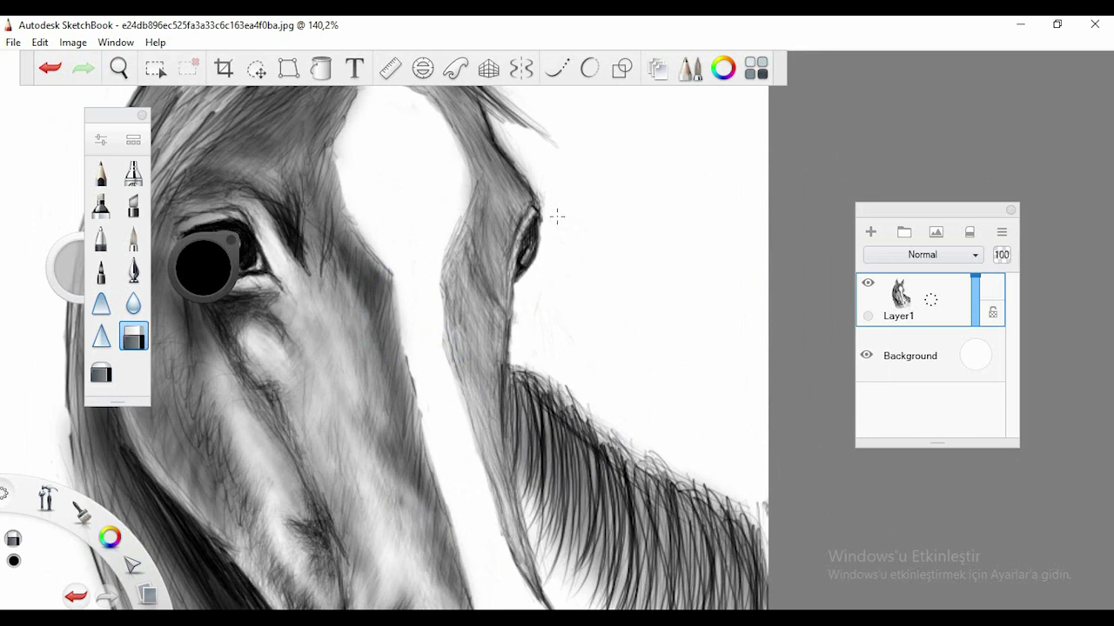
mouse_move(499, 130)
mouse_down()
mouse_move(557, 217)
mouse_move(532, 257)
mouse_up()
key(e)
mouse_move(538, 228)
mouse_down()
mouse_move(509, 318)
mouse_move(524, 265)
mouse_up()
Adjust the Hard Eraser and erase a bright highlight in the far eye.
click(133, 337)
key(ctrl+z)
double_click(133, 337)
drag(370, 305, 362, 304)
click(581, 113)
mouse_move(531, 246)
mouse_down()
mouse_move(522, 263)
mouse_move(521, 251)
mouse_up()
Pencil a lash on the far eye and brighten the reflection in the left-hand eye with the Hard Eraser.
click(101, 174)
key(space)
drag(243, 144, 450, 197)
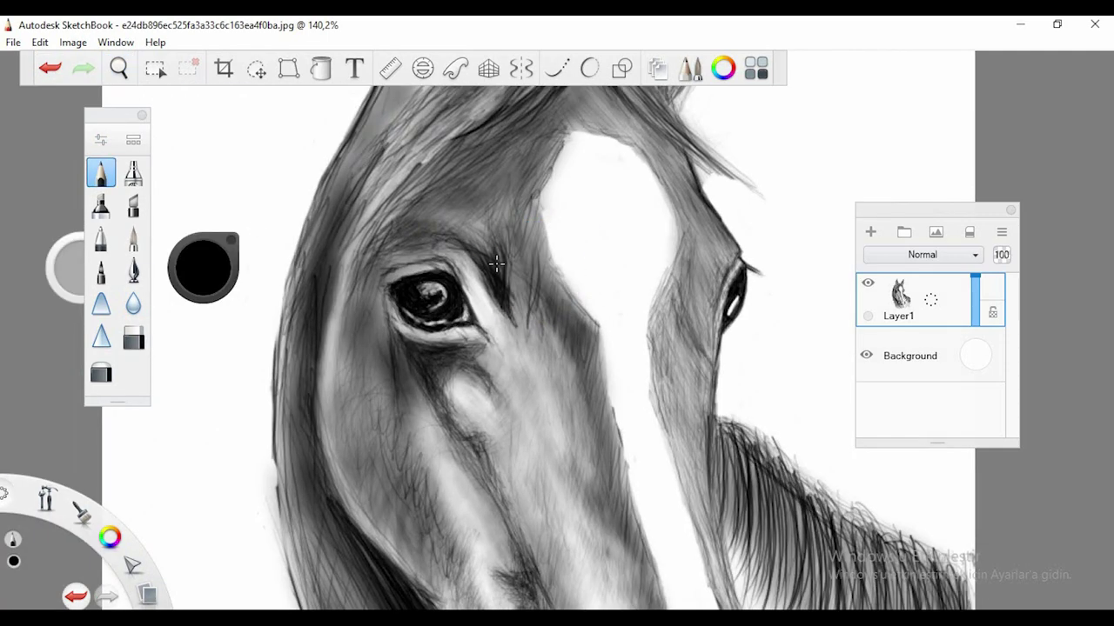
click(133, 337)
drag(448, 278, 431, 284)
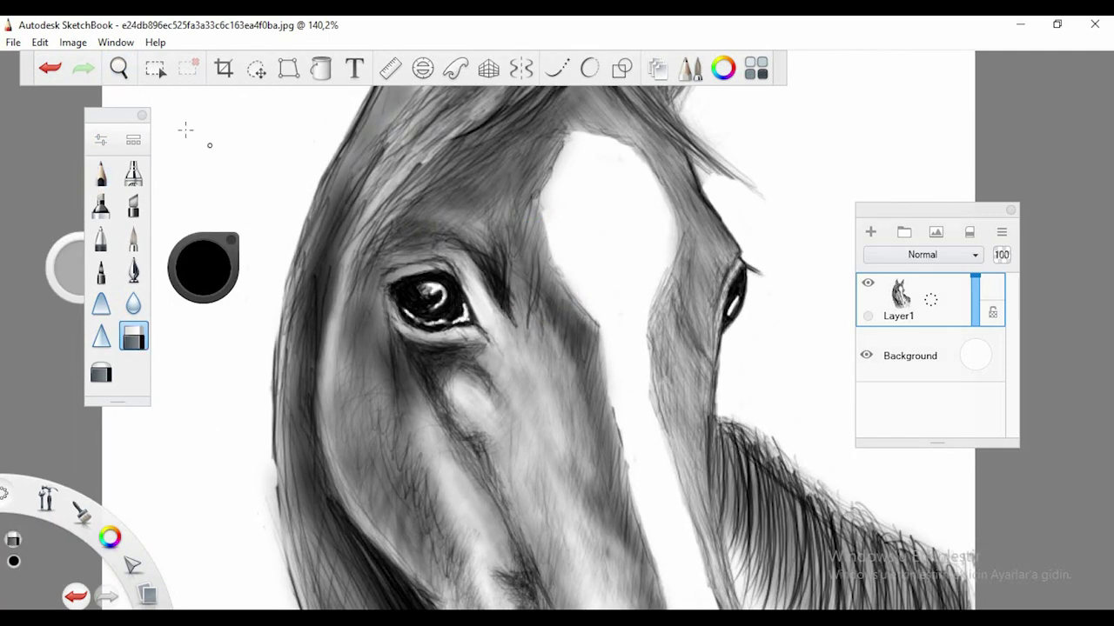
Adjust the Hard Eraser and erase stray hairs along the upper edge of the mane.
key(space)
drag(748, 417, 502, 303)
mouse_move(485, 300)
mouse_down()
mouse_move(585, 380)
mouse_move(680, 427)
mouse_up()
double_click(133, 337)
drag(362, 304, 373, 305)
click(578, 113)
drag(485, 306, 593, 391)
drag(624, 409, 728, 461)
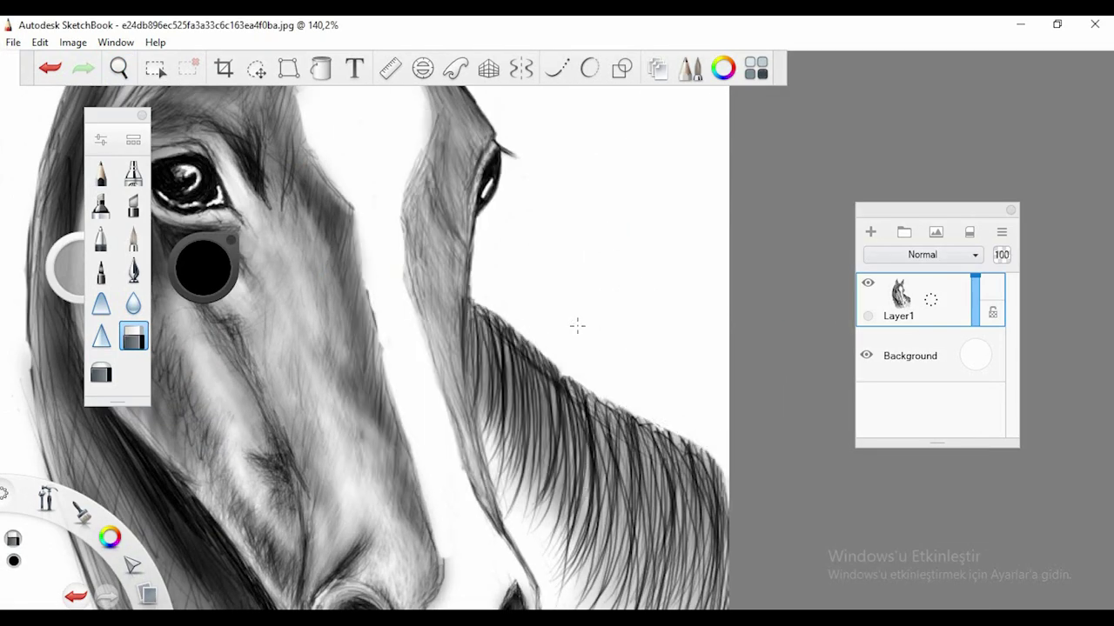
Ink crisp dark hair strokes into the part of the mane nearest the head.
click(101, 173)
click(133, 270)
drag(366, 289, 375, 331)
drag(494, 307, 514, 366)
mouse_move(528, 336)
mouse_down()
mouse_move(542, 430)
mouse_move(528, 461)
mouse_up()
mouse_move(513, 325)
mouse_down()
mouse_move(522, 437)
mouse_move(539, 468)
mouse_up()
drag(562, 370, 569, 531)
drag(596, 390, 595, 545)
Ink dense black hair strokes across the whole mane and along its upper edge to the canvas border.
scroll(439, 298, down, 5)
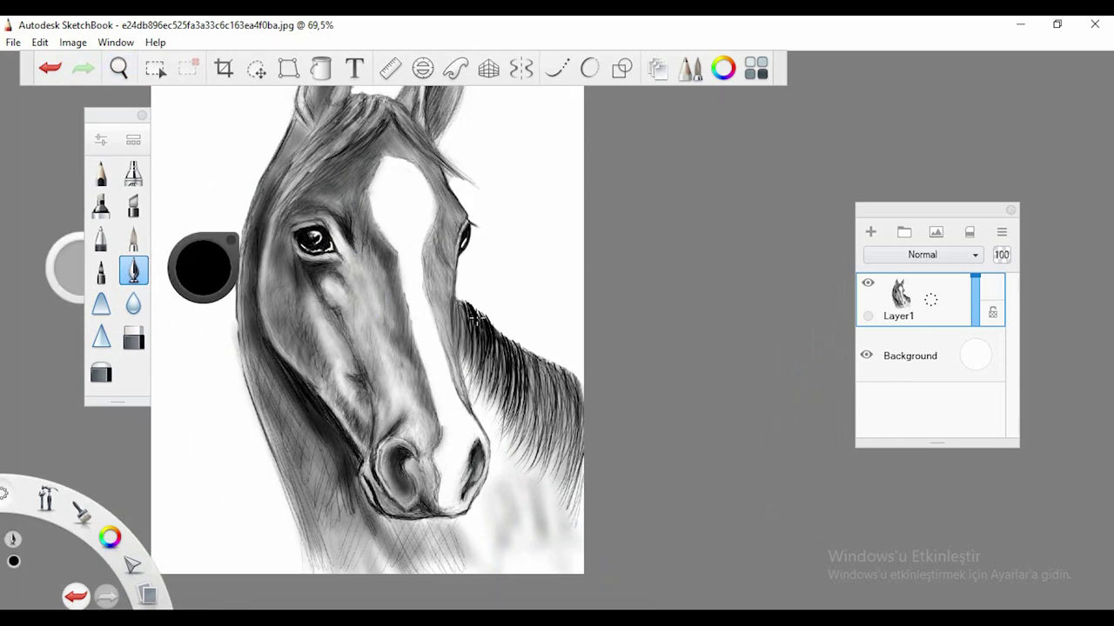
drag(472, 310, 501, 346)
drag(504, 342, 502, 416)
mouse_move(531, 363)
mouse_down()
mouse_move(514, 495)
mouse_move(527, 488)
mouse_up()
mouse_move(557, 365)
mouse_down()
mouse_move(578, 454)
mouse_move(554, 498)
mouse_up()
drag(581, 381, 562, 511)
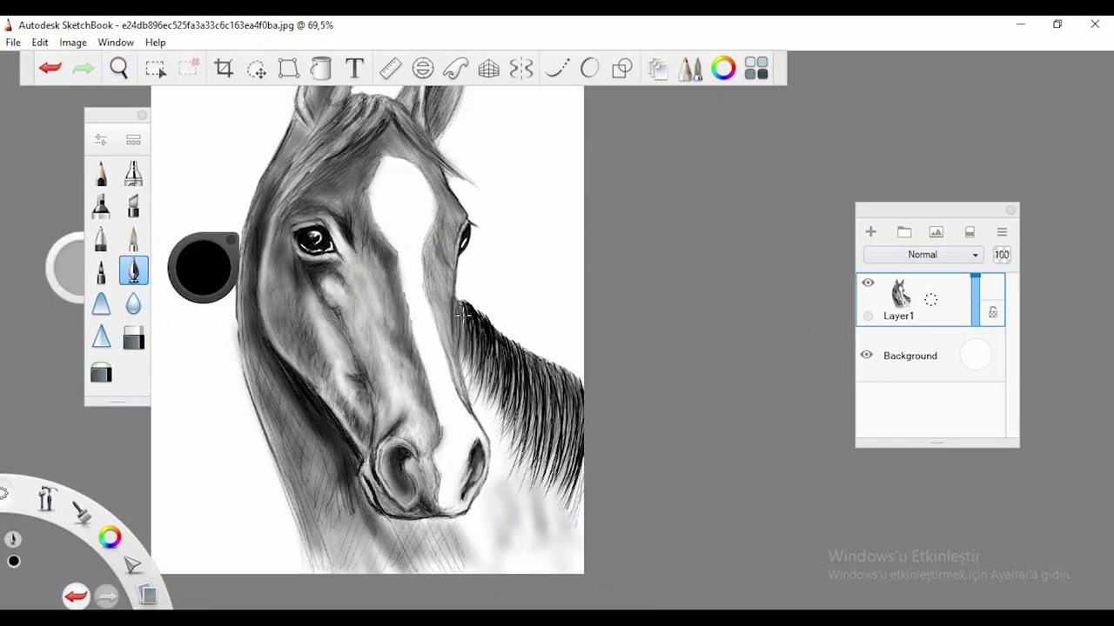
mouse_move(462, 315)
mouse_down()
mouse_move(466, 368)
mouse_move(489, 425)
mouse_move(524, 366)
mouse_move(464, 298)
mouse_up()
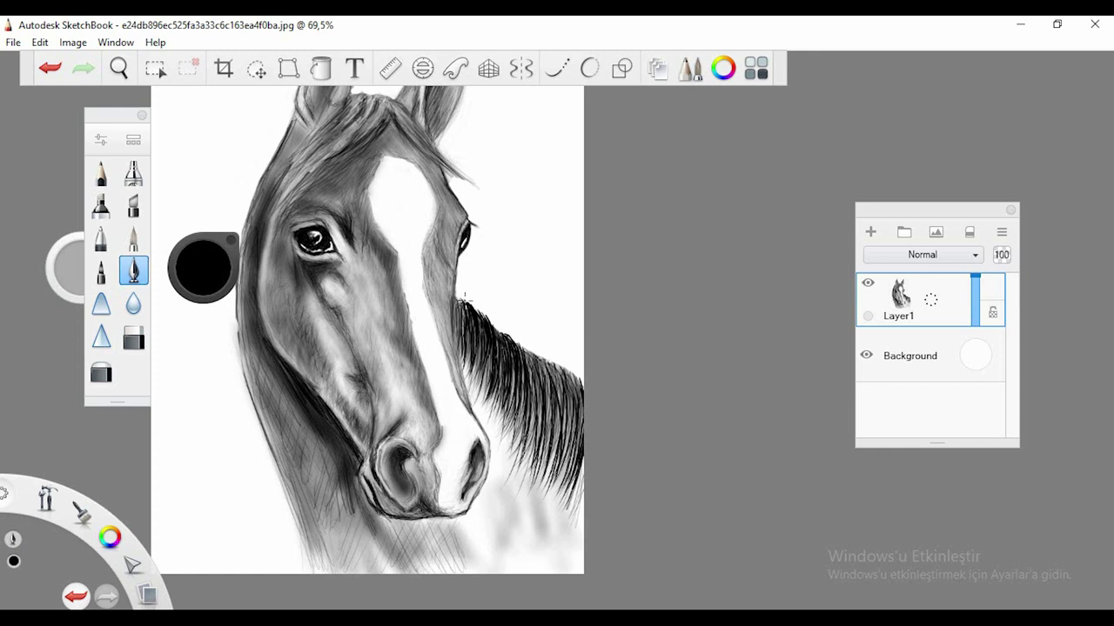
mouse_move(527, 352)
mouse_down()
mouse_move(560, 429)
mouse_move(570, 391)
mouse_move(536, 366)
mouse_move(577, 455)
mouse_up()
Soften strands of the mane with the Soft Eraser and redraw hair strokes over them with the pencil.
click(102, 371)
drag(526, 348, 515, 442)
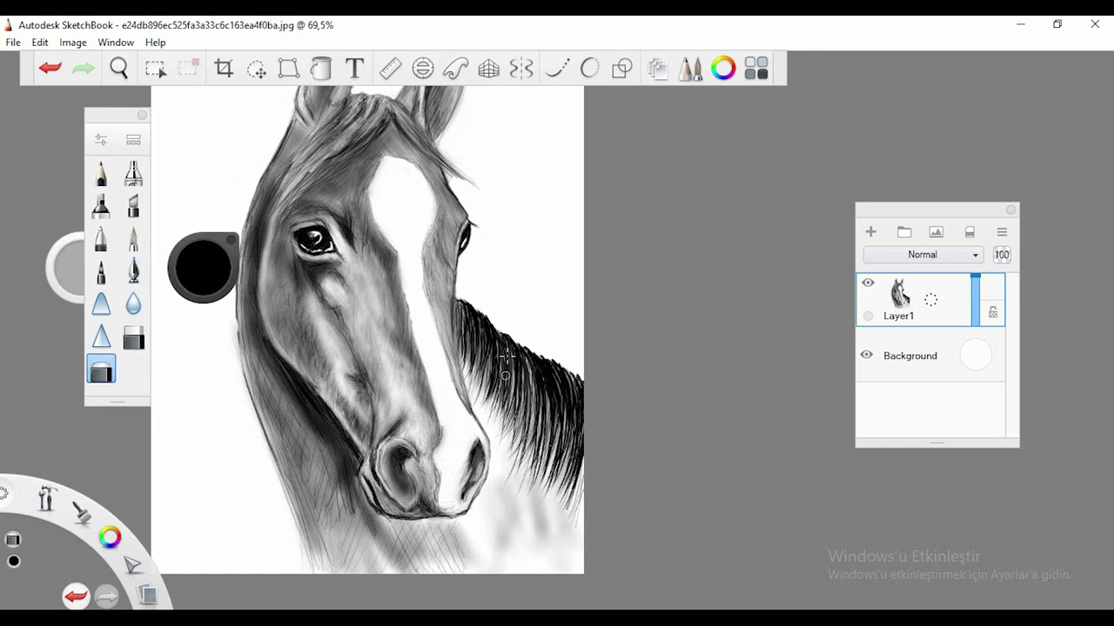
drag(564, 382, 557, 465)
click(101, 172)
drag(500, 374, 526, 457)
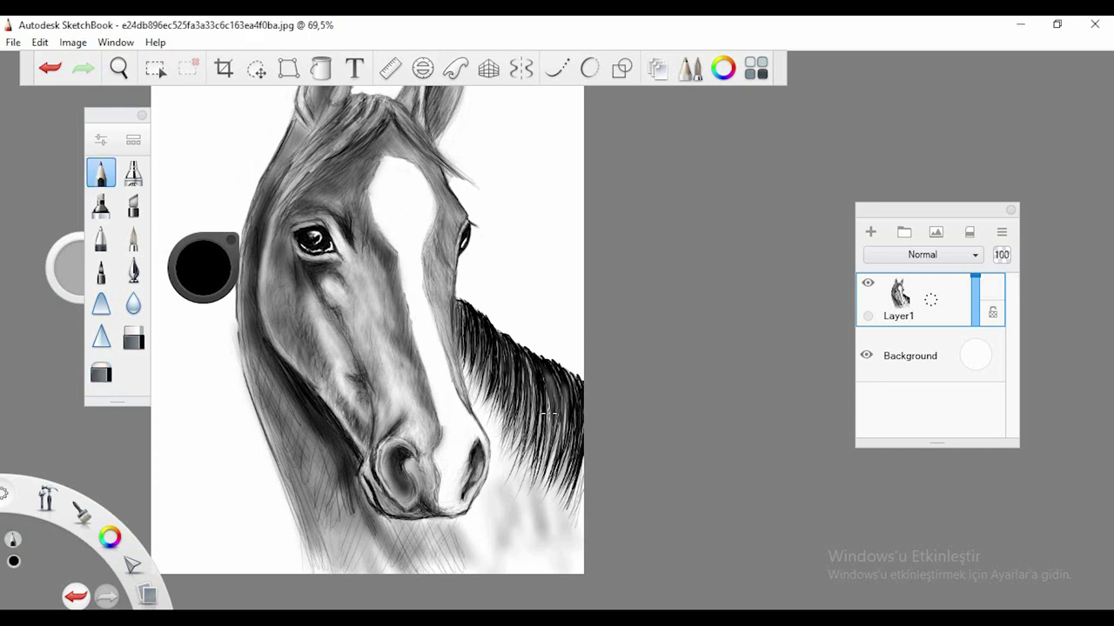
drag(548, 382, 585, 452)
Pencil a darker outline on the left ear and the top of the forelock.
key(space)
drag(426, 356, 384, 323)
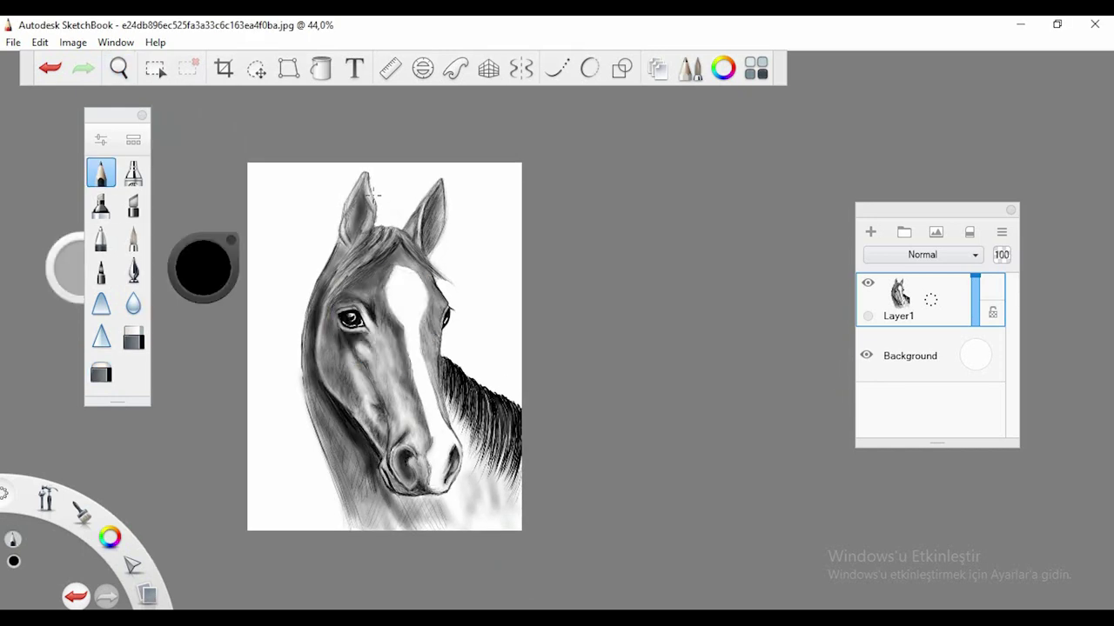
mouse_move(354, 188)
mouse_down()
mouse_move(350, 243)
mouse_move(392, 242)
mouse_up()
Reduce the Hard Eraser's setting, undo the trial strokes and erase light hair streaks through the forelock.
click(133, 337)
click(50, 67)
double_click(133, 337)
drag(496, 353, 390, 353)
click(579, 116)
click(41, 60)
double_click(133, 337)
click(580, 116)
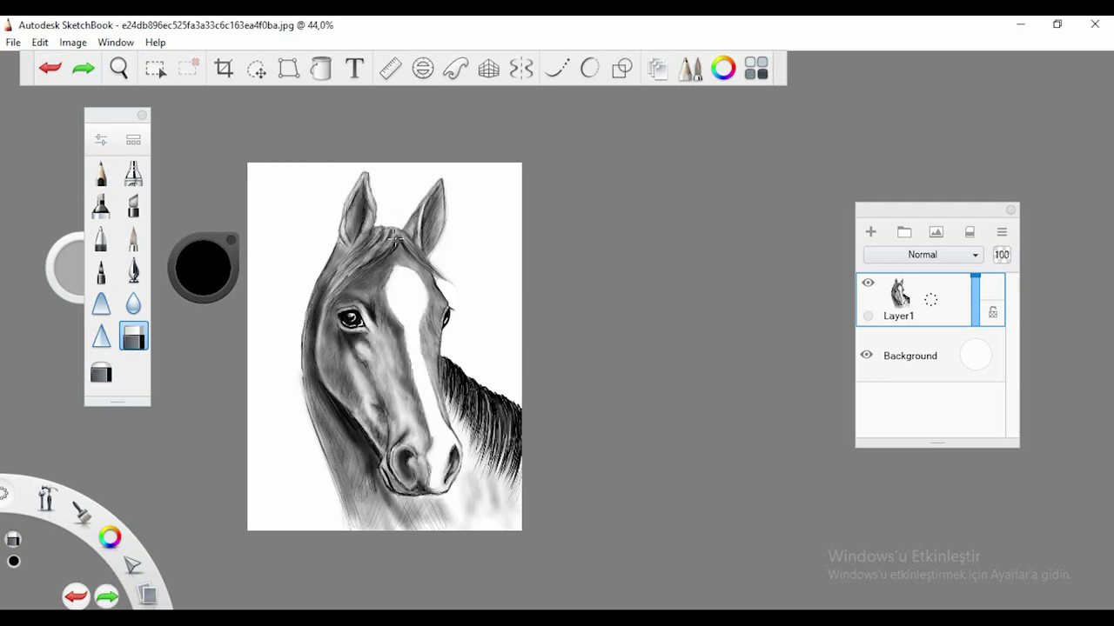
drag(397, 232, 354, 263)
mouse_move(381, 240)
mouse_down()
mouse_move(346, 268)
mouse_move(425, 260)
mouse_up()
mouse_move(398, 232)
mouse_down()
mouse_move(425, 262)
mouse_move(411, 243)
mouse_up()
drag(384, 228, 352, 271)
Pencil dark strands down both sides of the forelock.
click(101, 173)
drag(388, 240, 337, 271)
drag(402, 235, 437, 270)
Erase light strands through the dark mane with the Hard Eraser.
click(133, 336)
drag(453, 372, 464, 416)
drag(486, 398, 491, 441)
drag(494, 402, 508, 449)
drag(505, 416, 515, 456)
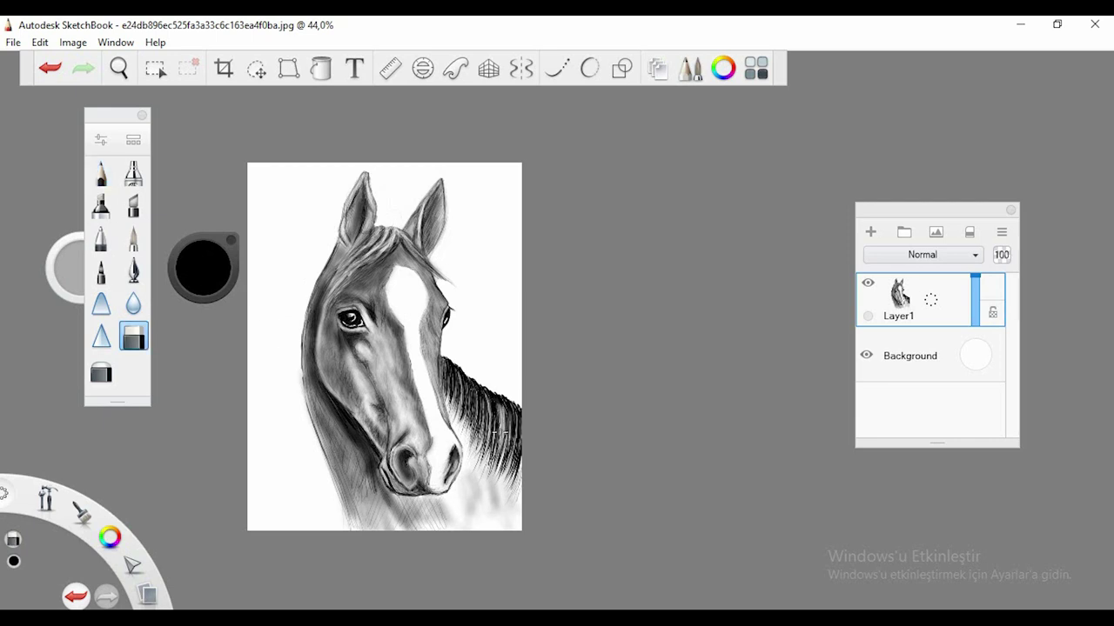
drag(484, 400, 492, 446)
drag(469, 384, 480, 426)
Airbrush soft grey shading over the chest, beneath the mane and under the muzzle.
click(133, 173)
mouse_move(515, 480)
mouse_down()
mouse_move(501, 508)
mouse_move(461, 435)
mouse_up()
mouse_move(462, 435)
mouse_down()
mouse_move(442, 400)
mouse_move(513, 510)
mouse_up()
drag(515, 513, 368, 519)
mouse_move(383, 508)
mouse_down()
mouse_move(352, 525)
mouse_move(470, 524)
mouse_up()
mouse_move(435, 503)
mouse_down()
mouse_move(393, 496)
mouse_move(396, 520)
mouse_up()
mouse_move(396, 488)
mouse_down()
mouse_move(369, 525)
mouse_move(315, 402)
mouse_move(352, 461)
mouse_move(362, 517)
mouse_move(335, 261)
mouse_move(409, 435)
mouse_move(355, 399)
mouse_move(383, 448)
mouse_move(422, 439)
mouse_move(423, 475)
mouse_up()
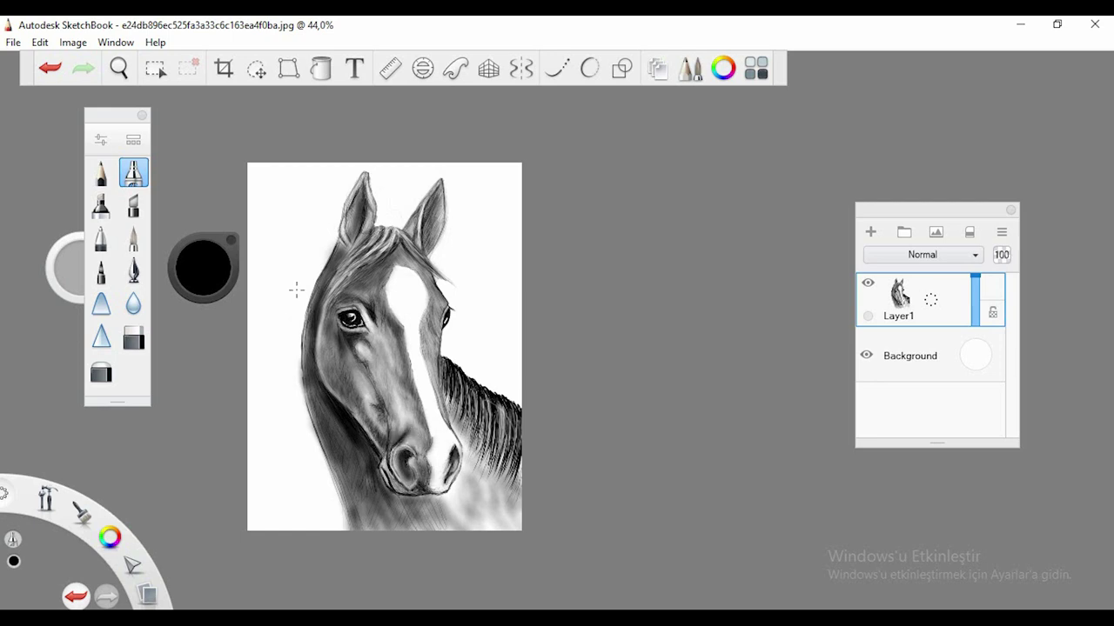
Pencil a dark strand at the forelock's tip over the far side of the forehead and airbrush shading inside the far ear.
click(101, 174)
drag(418, 252, 454, 287)
click(134, 173)
drag(438, 199, 414, 238)
click(133, 337)
key(ctrl+z)
click(101, 370)
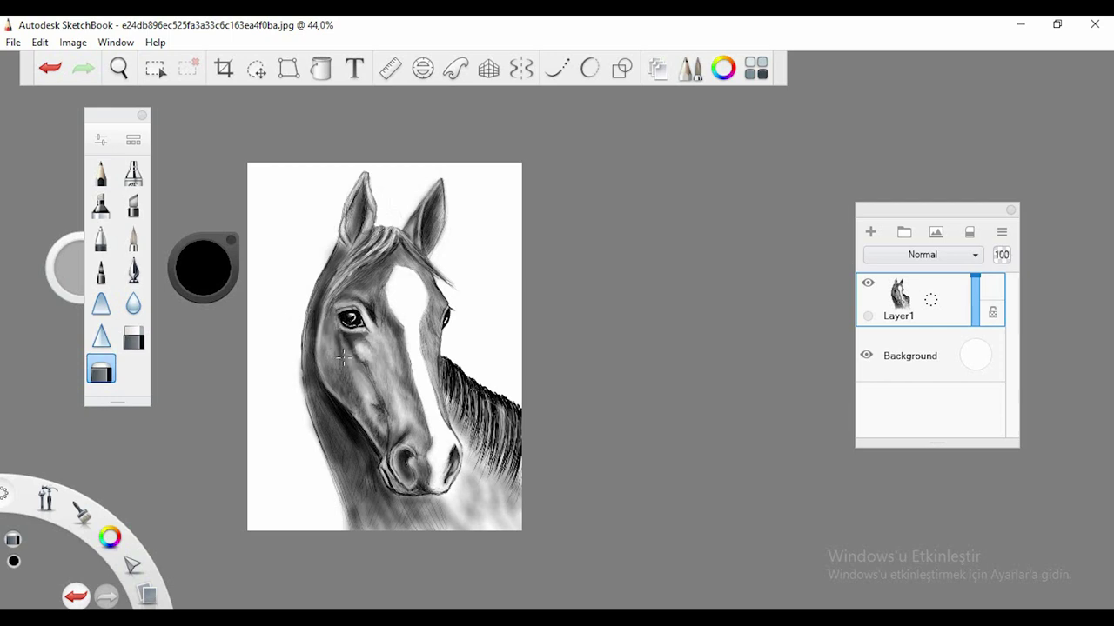
Ink dark hair strokes into the lower mane and touch up the portrait with a short eraser stroke.
click(133, 270)
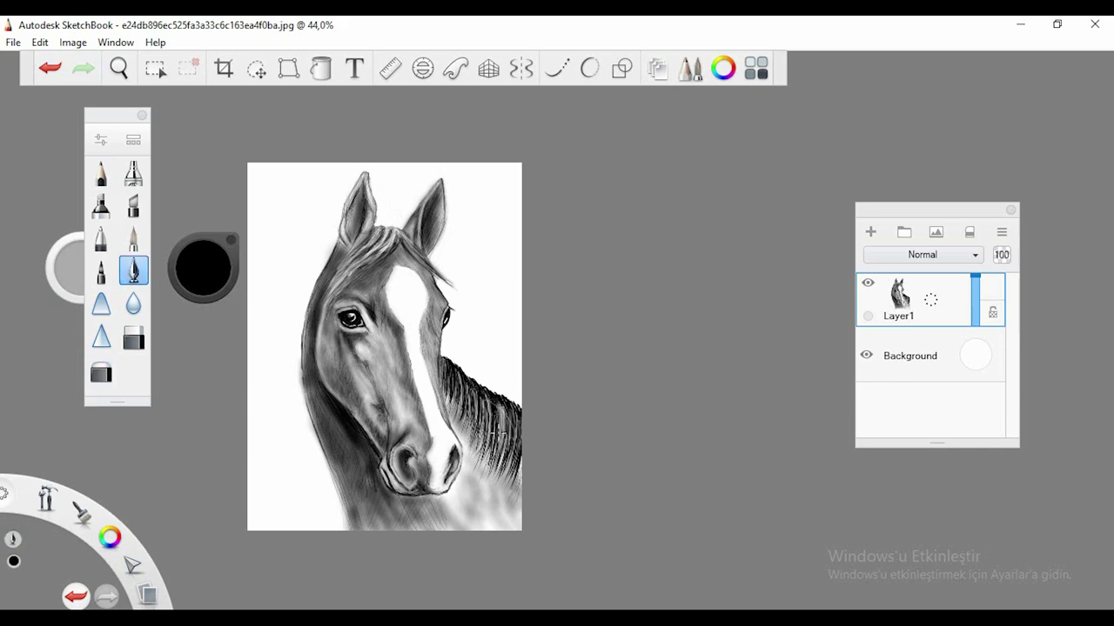
drag(497, 406, 512, 445)
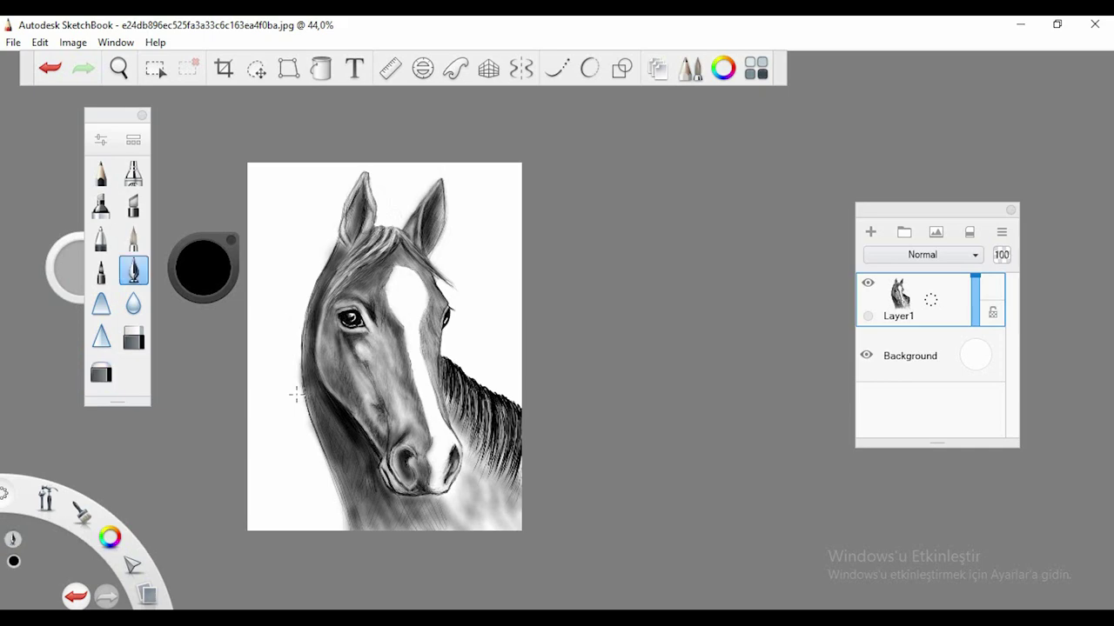
key(space)
drag(557, 329, 65, 595)
mouse_move(65, 596)
mouse_down()
mouse_move(532, 343)
mouse_move(562, 285)
mouse_up()
click(101, 370)
mouse_move(551, 225)
mouse_down()
mouse_move(544, 252)
mouse_move(577, 287)
mouse_move(561, 261)
mouse_up()
Sign the blank area beside the horse's neck in pencil with the artist's name and the underlined year 2020.
click(101, 172)
drag(286, 416, 290, 415)
drag(314, 431, 304, 444)
mouse_move(320, 433)
mouse_down()
mouse_move(361, 449)
mouse_move(345, 489)
mouse_up()
drag(357, 470, 358, 470)
mouse_move(369, 473)
mouse_down()
mouse_move(383, 488)
mouse_move(396, 472)
mouse_up()
drag(324, 500, 357, 542)
click(119, 68)
drag(211, 57, 674, 541)
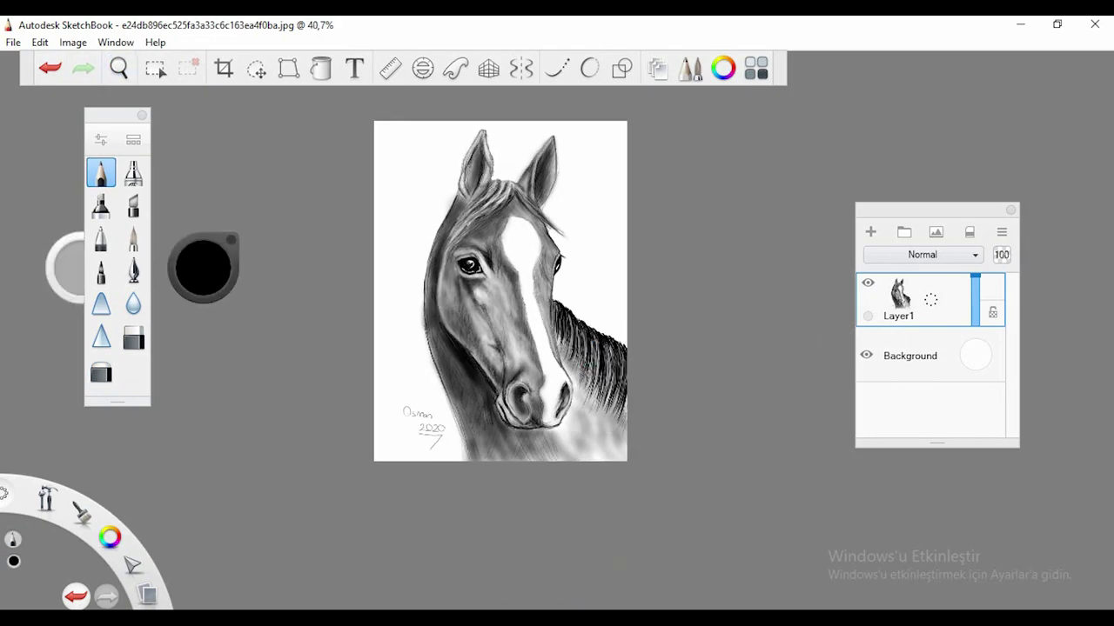